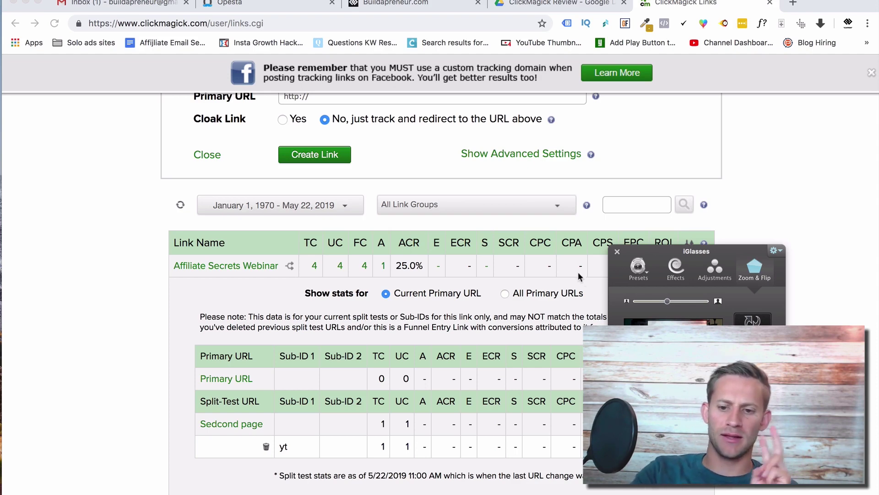
Close the floating iGlasses window and reload the tracking links page.
{"action": "left_click", "coordinate": [617, 251]}
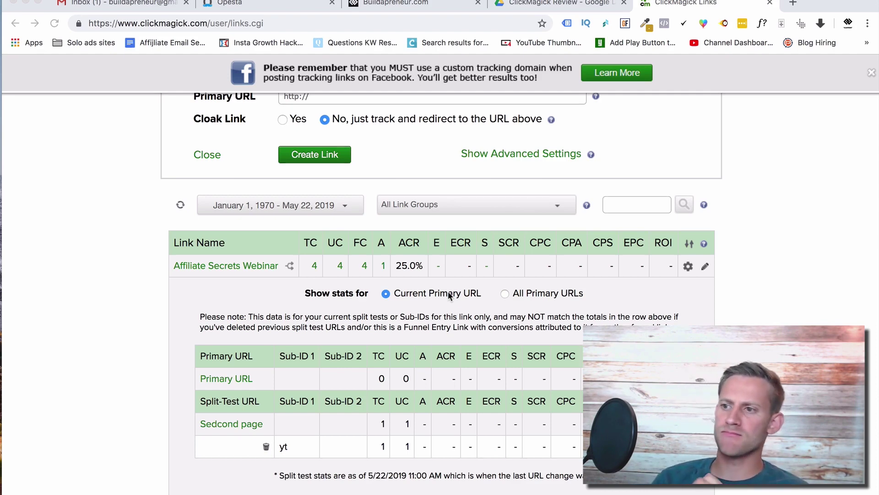
{"action": "scroll", "coordinate": [446, 288], "scroll_direction": "up", "scroll_amount": 4}
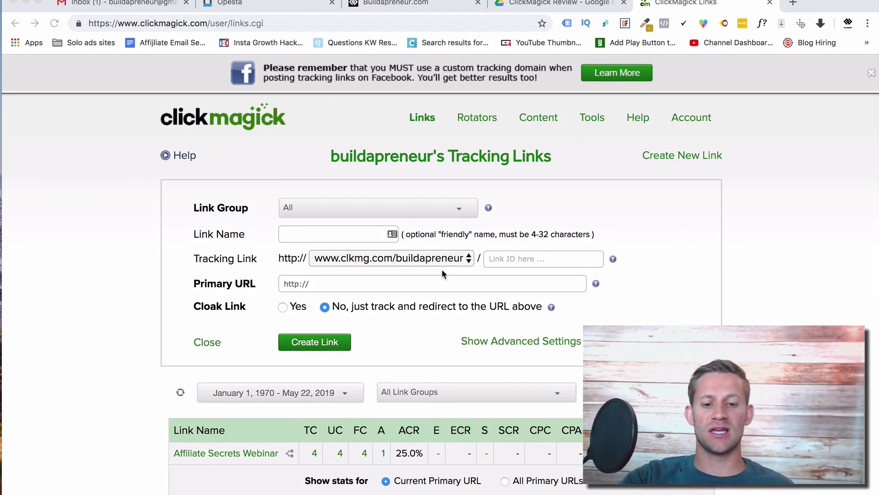
{"action": "left_click", "coordinate": [418, 260]}
{"action": "left_click", "coordinate": [428, 120]}
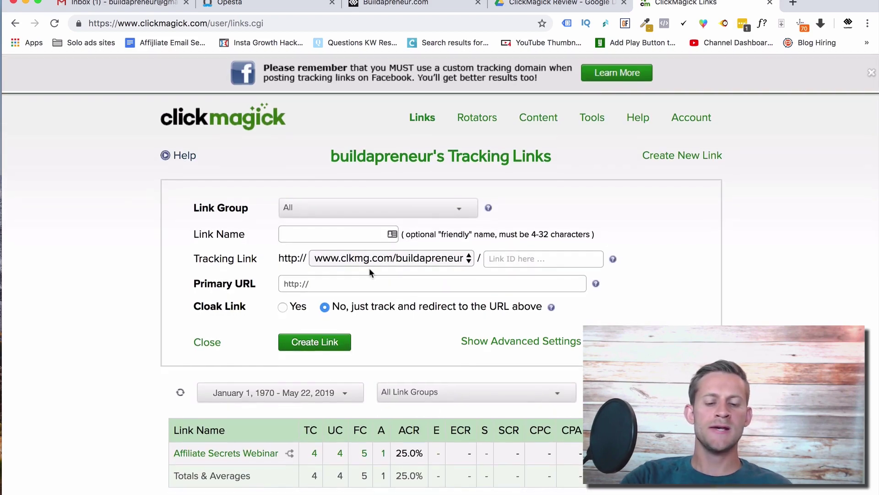
Compare the two tracking domains offered for the new link, leaving tracking.buildapreneur.com selected.
{"action": "left_click", "coordinate": [365, 264]}
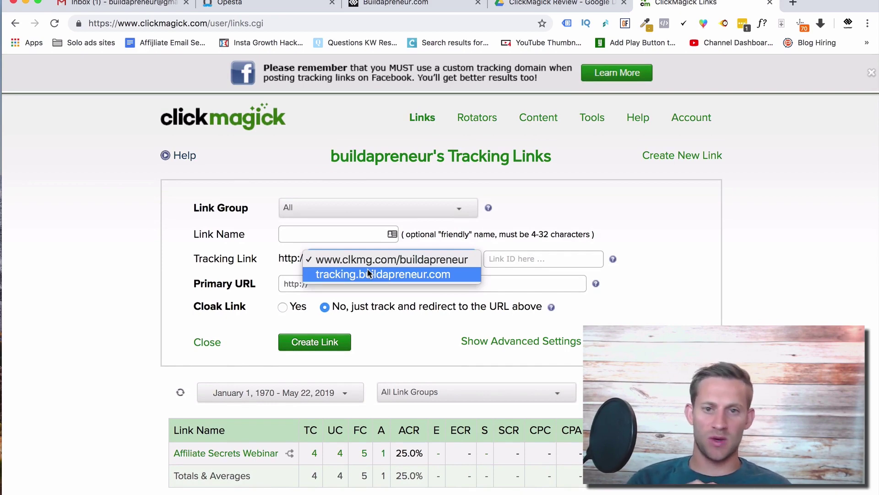
{"action": "left_click", "coordinate": [367, 270]}
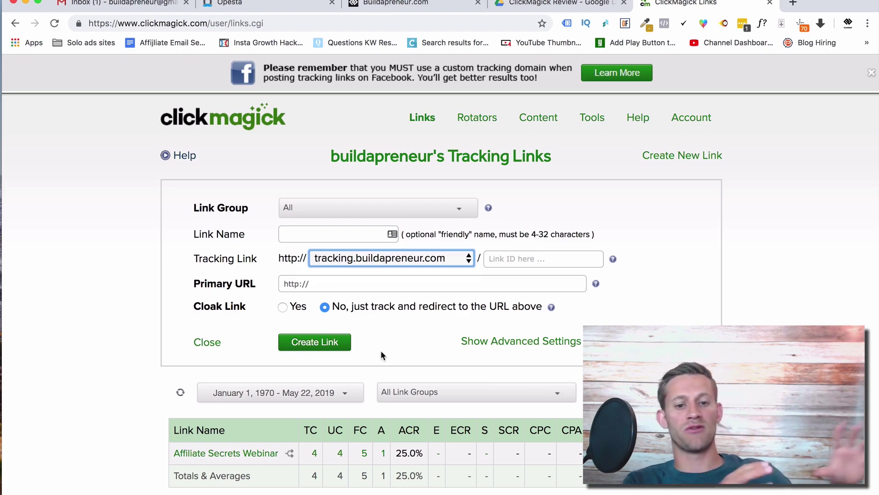
{"action": "left_click", "coordinate": [378, 262]}
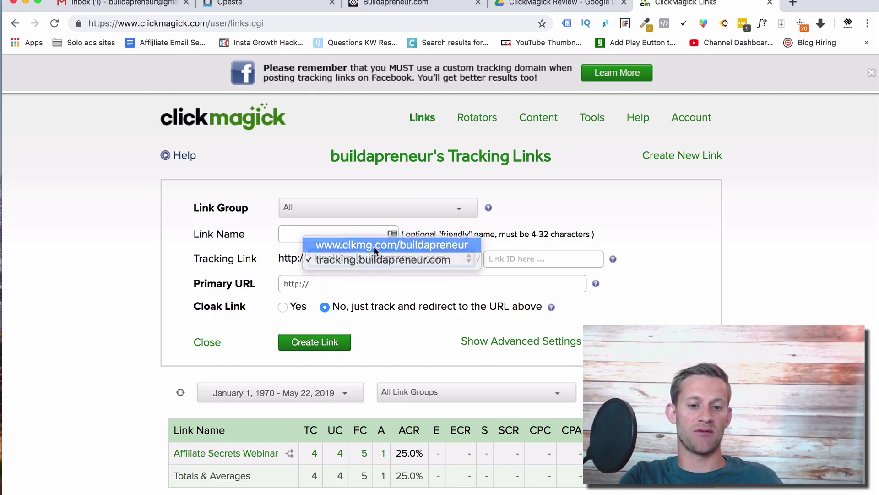
{"action": "left_click", "coordinate": [371, 245]}
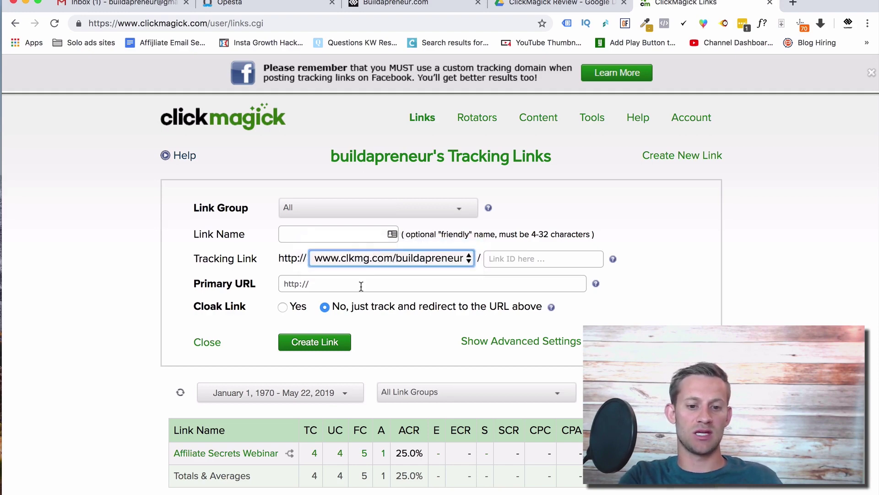
{"action": "left_click", "coordinate": [363, 263]}
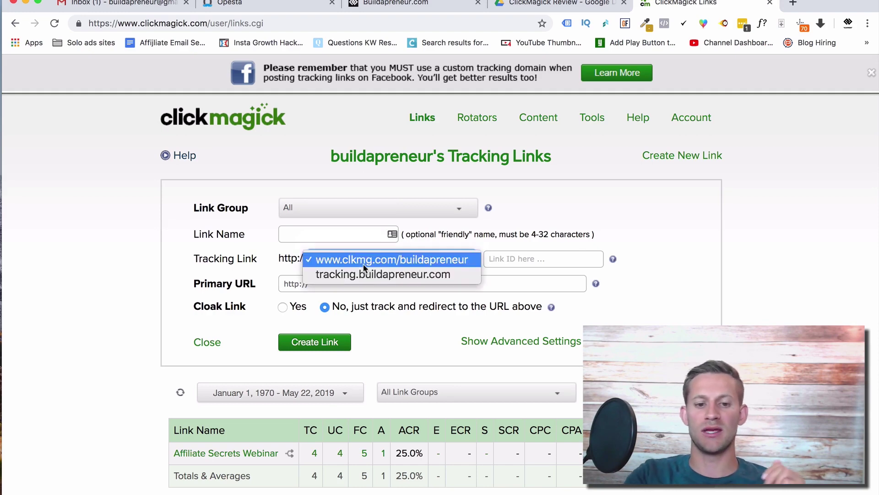
{"action": "left_click", "coordinate": [363, 275]}
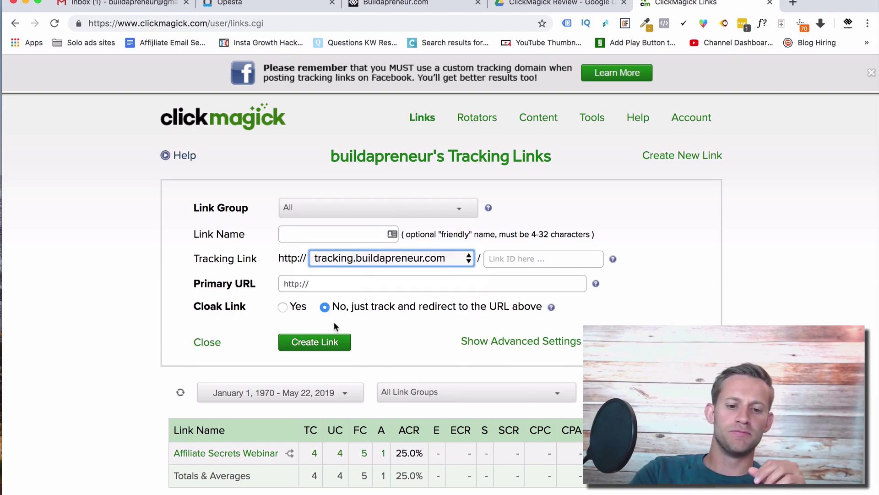
Enable cloaking for the new link and go through its page title, description and image URL fields without filling them in.
{"action": "left_click", "coordinate": [283, 307]}
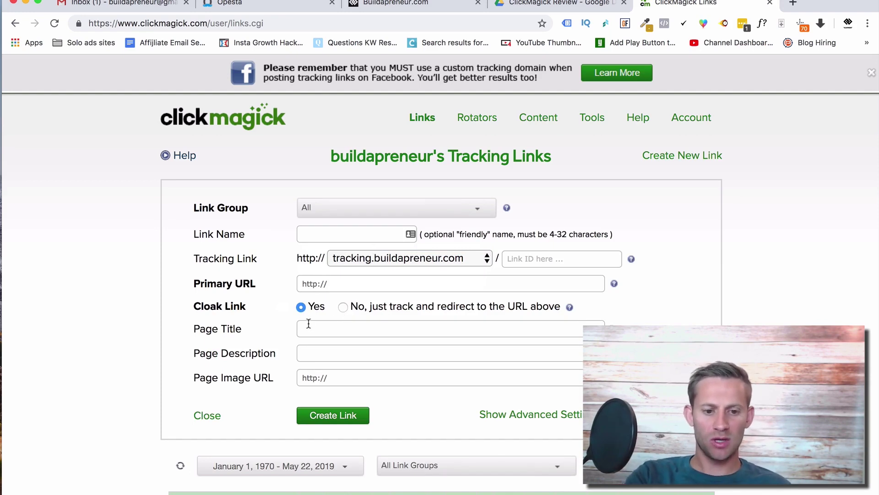
{"action": "left_click", "coordinate": [320, 330]}
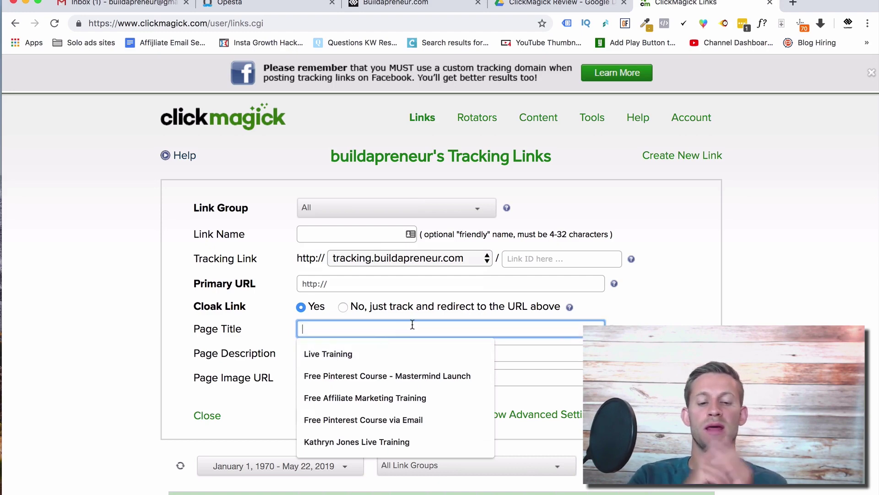
{"action": "left_click", "coordinate": [526, 352]}
{"action": "key", "text": "Tab"}
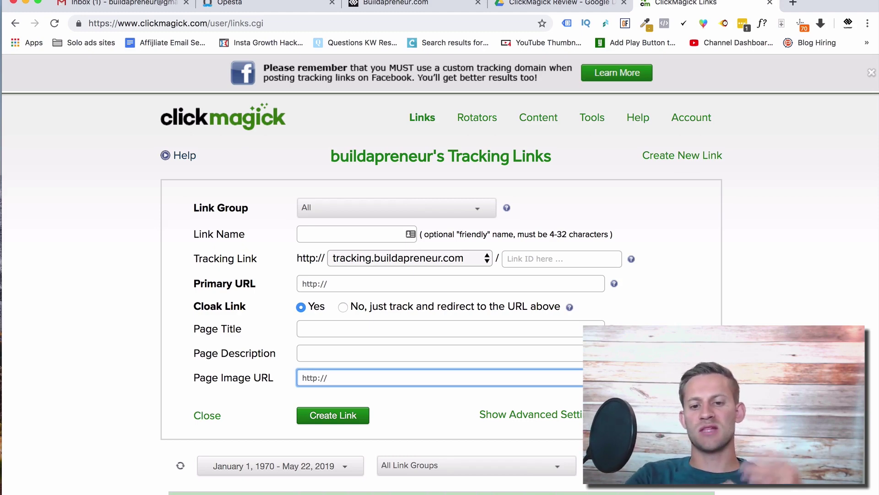
Open the traffic analysis of the Affiliate Secrets Webinar link.
{"action": "scroll", "coordinate": [440, 293], "scroll_direction": "down", "scroll_amount": 3}
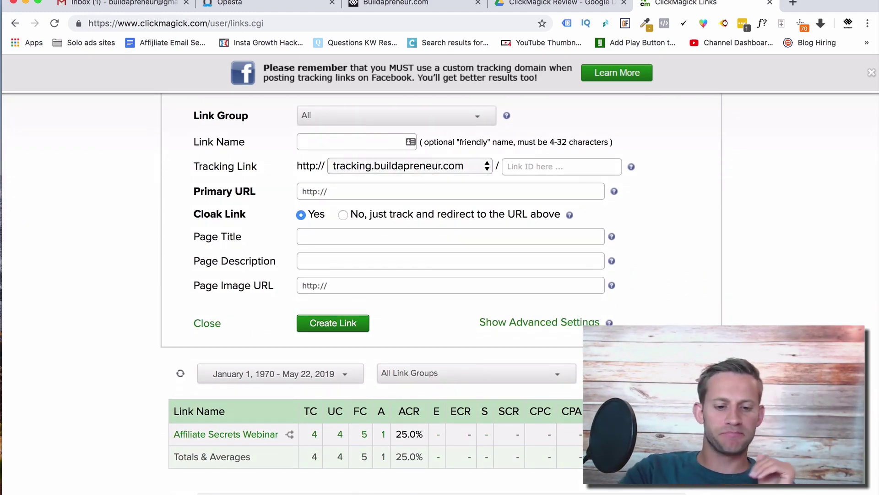
{"action": "scroll", "coordinate": [499, 371], "scroll_direction": "down", "scroll_amount": 3}
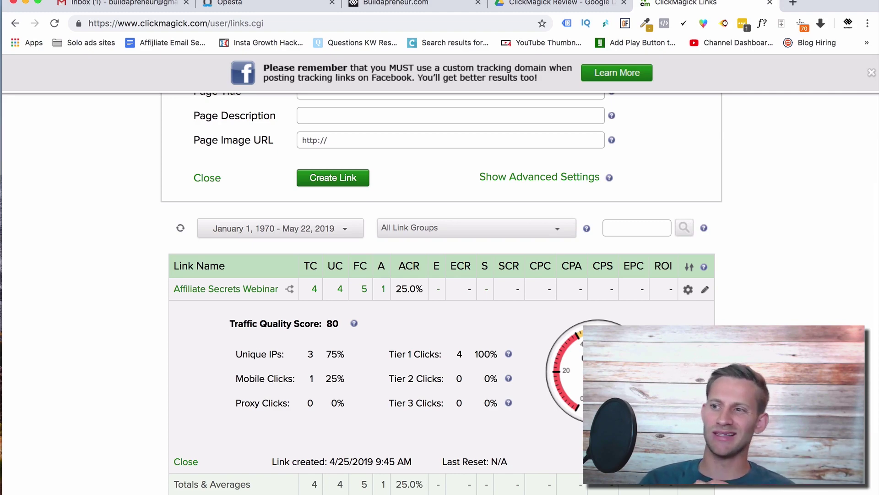
{"action": "left_click", "coordinate": [688, 290]}
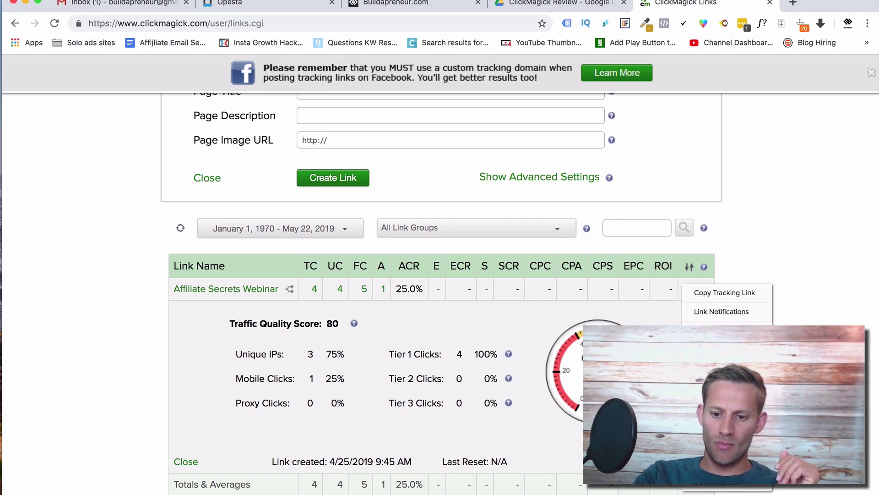
{"action": "left_click", "coordinate": [723, 330]}
{"action": "scroll", "coordinate": [440, 274], "scroll_direction": "down", "scroll_amount": 2}
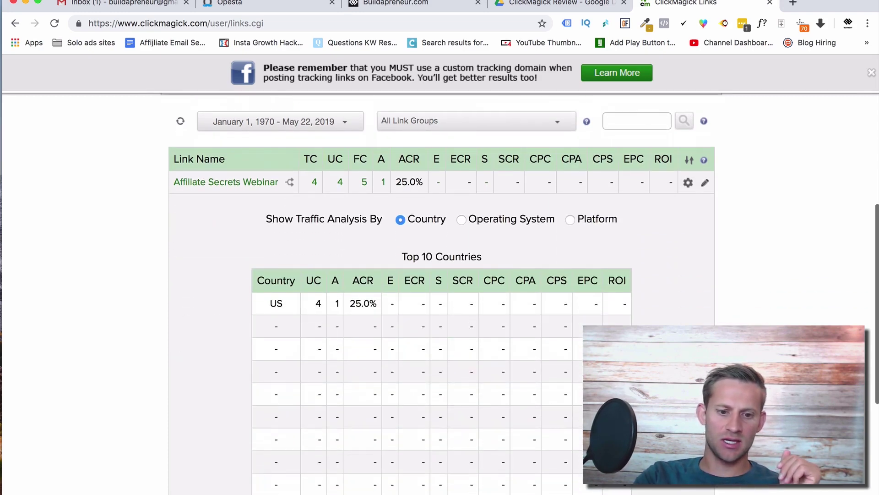
View the link's traffic analysis by country, by operating system and by platform.
{"action": "scroll", "coordinate": [289, 279], "scroll_direction": "down", "scroll_amount": 2}
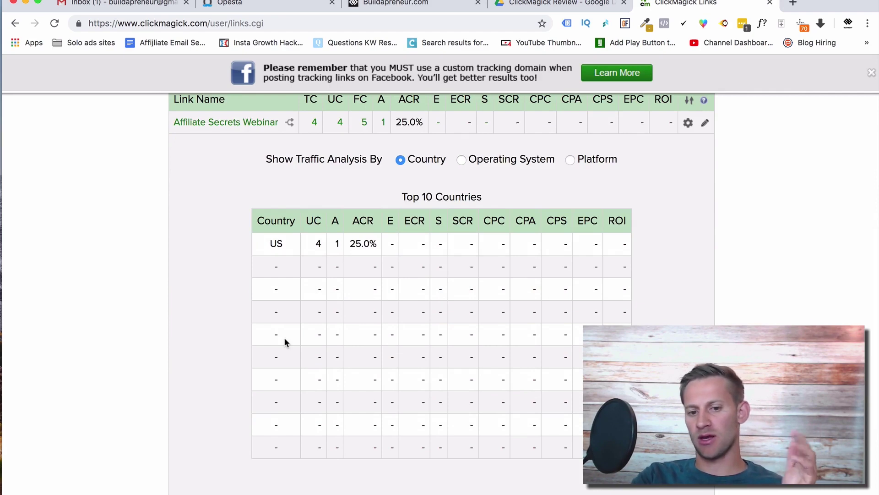
{"action": "left_click", "coordinate": [462, 160]}
{"action": "left_click", "coordinate": [570, 161]}
{"action": "scroll", "coordinate": [439, 202], "scroll_direction": "up", "scroll_amount": 2}
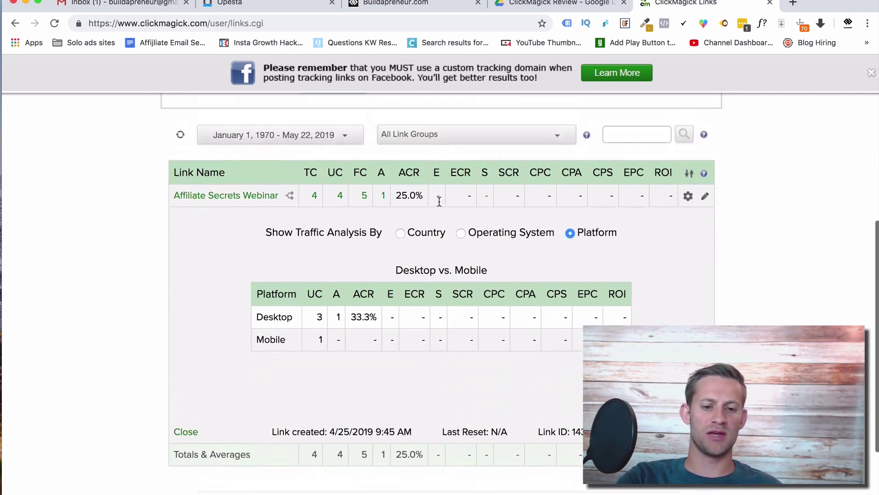
{"action": "scroll", "coordinate": [298, 189], "scroll_direction": "up", "scroll_amount": 5}
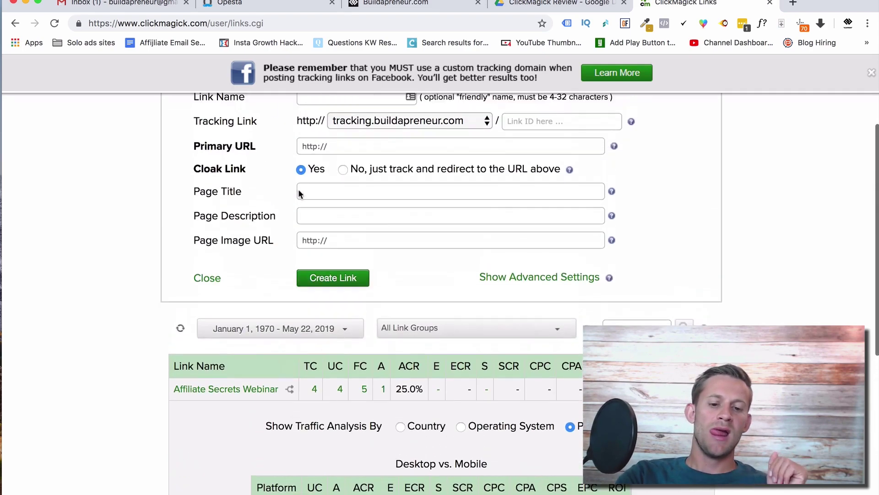
Examine the statistics column headings and the settings summary of the Affiliate Secrets Webinar link.
{"action": "left_click_drag", "start_coordinate": [305, 366], "coordinate": [586, 367]}
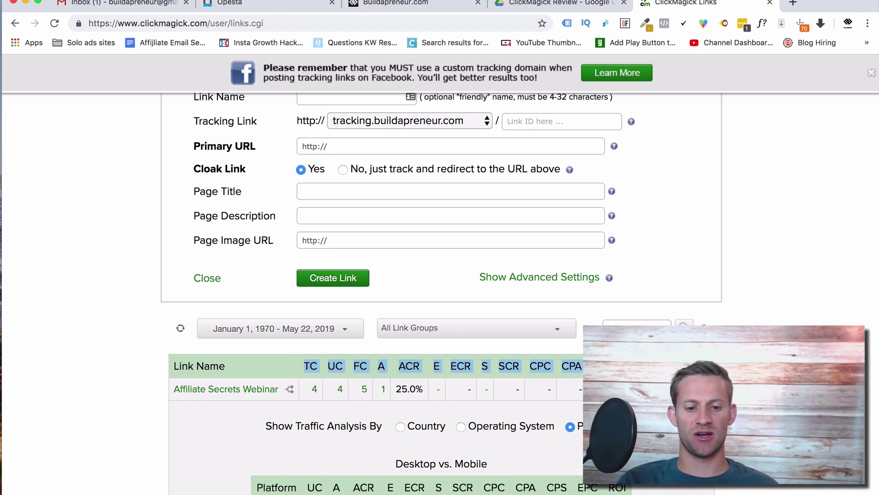
{"action": "scroll", "coordinate": [312, 341], "scroll_direction": "down", "scroll_amount": 2}
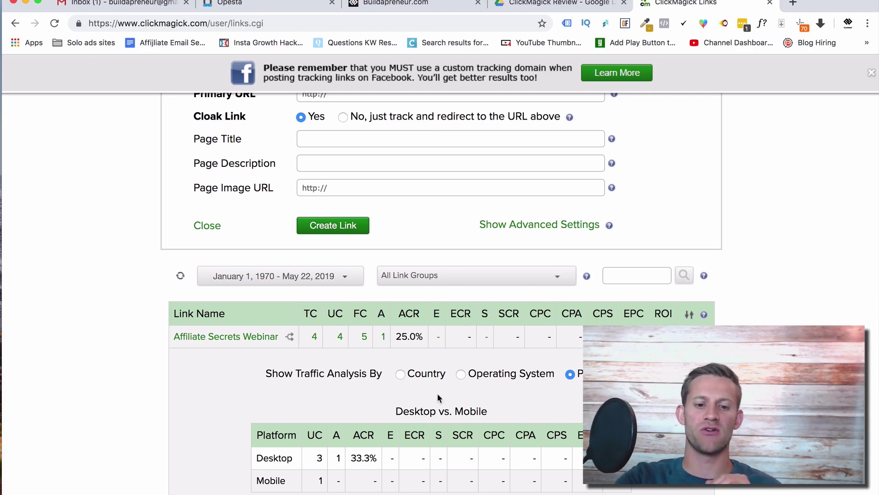
{"action": "mouse_move", "coordinate": [255, 343]}
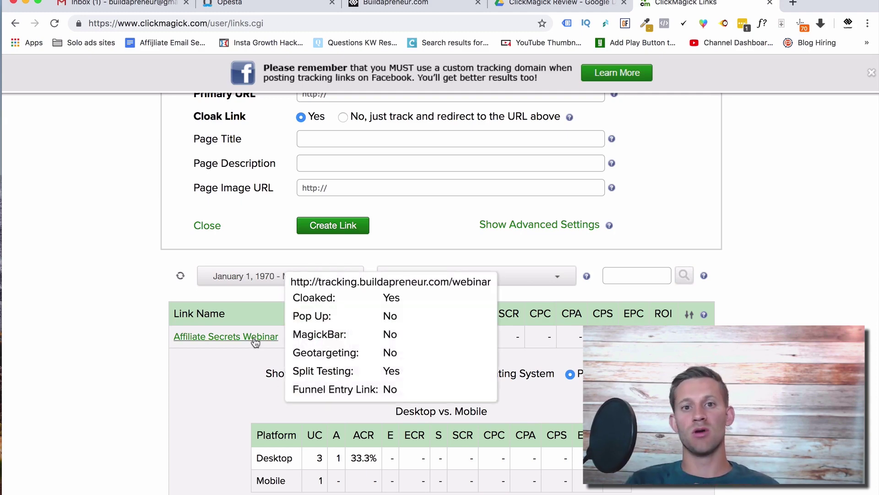
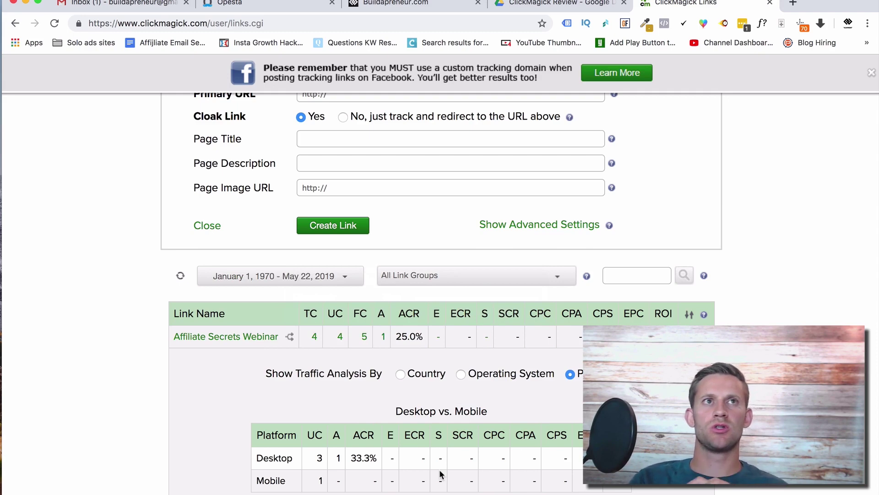
{"action": "scroll", "coordinate": [446, 359], "scroll_direction": "up", "scroll_amount": 5}
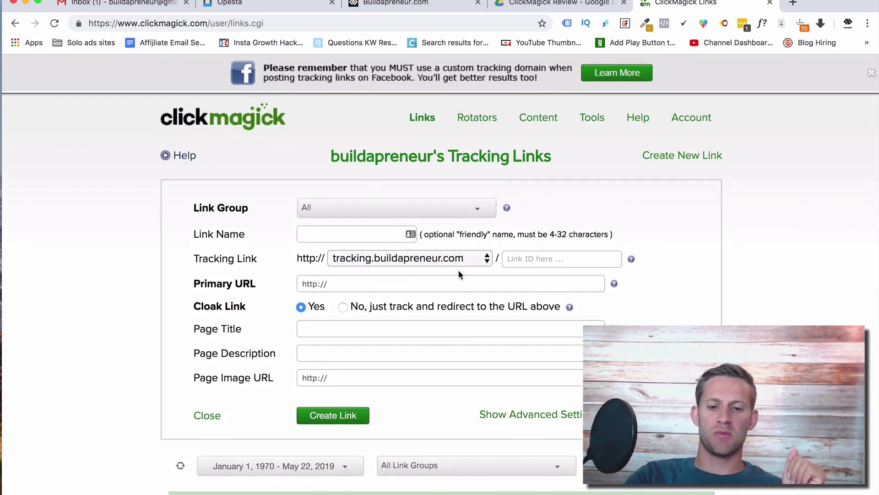
{"action": "scroll", "coordinate": [459, 274], "scroll_direction": "down", "scroll_amount": 5}
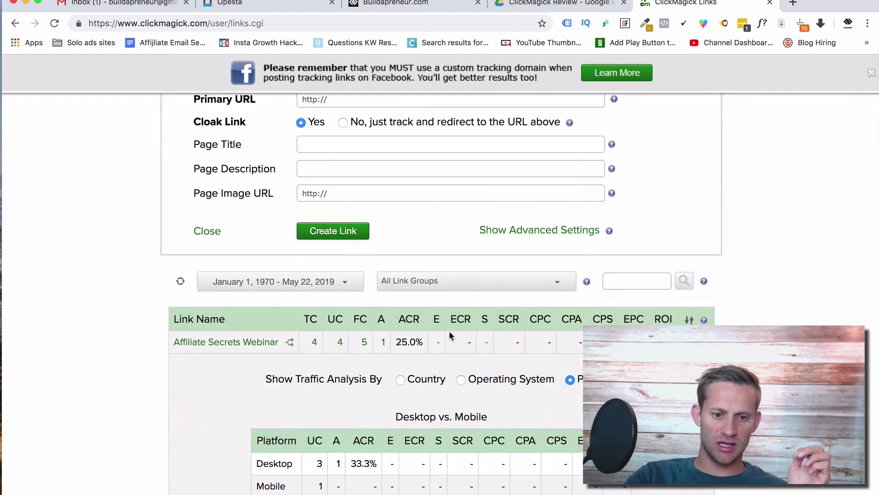
Open a new browser tab and copy the tracking URL of the Affiliate Secrets Webinar link from the tracking links page.
{"action": "left_click", "coordinate": [793, 3]}
{"action": "type", "text": "Being able to see which traffic sources are converting, clicking, etc."}
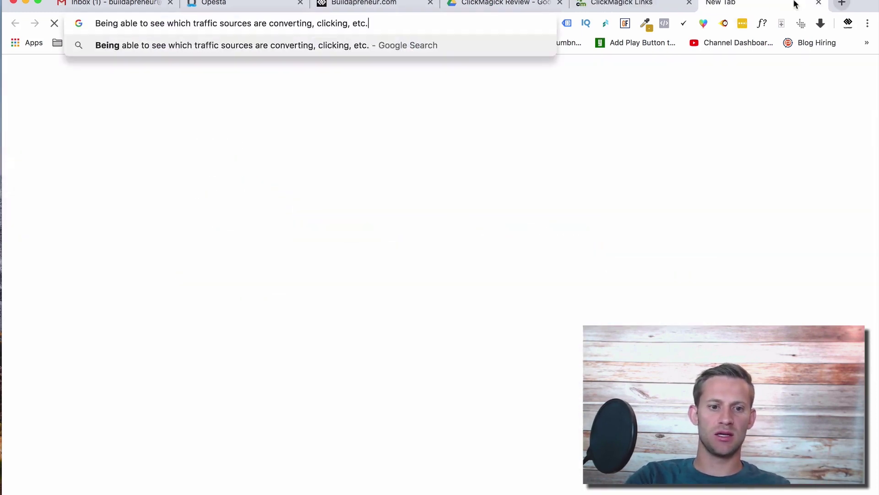
{"action": "left_click", "coordinate": [634, 8]}
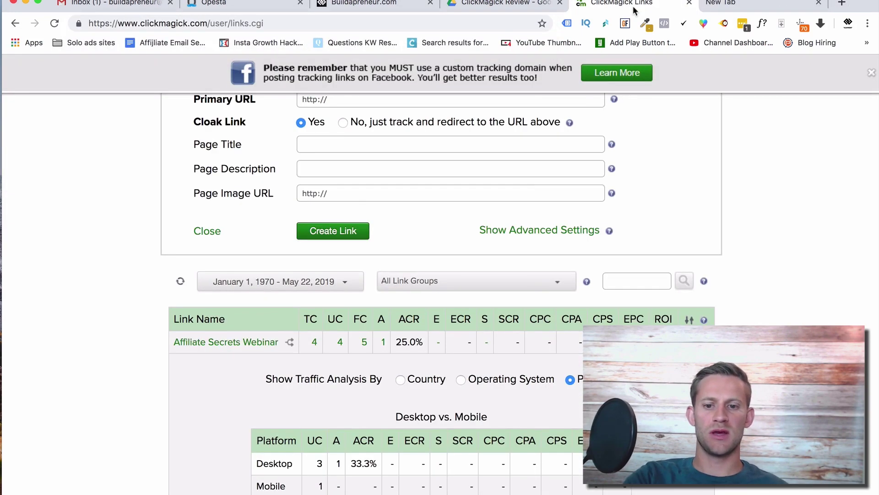
{"action": "scroll", "coordinate": [481, 199], "scroll_direction": "up", "scroll_amount": 4}
{"action": "scroll", "coordinate": [447, 346], "scroll_direction": "down", "scroll_amount": 3}
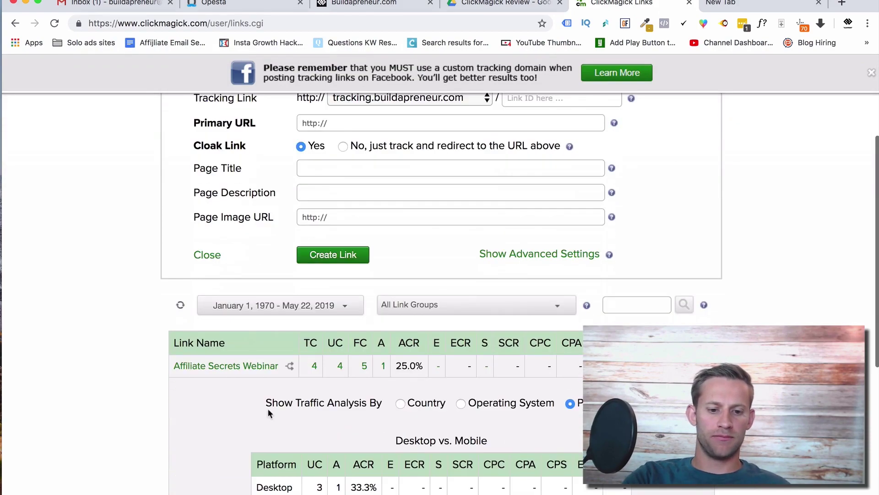
{"action": "left_click", "coordinate": [227, 366]}
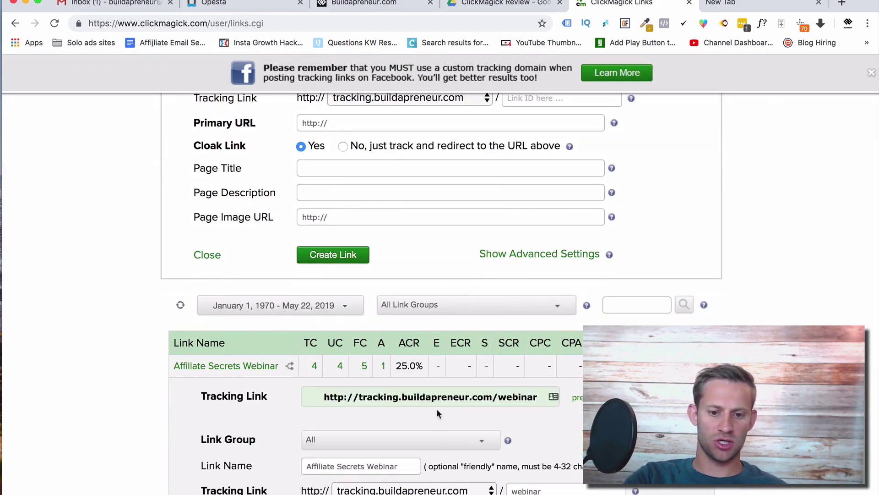
{"action": "left_click", "coordinate": [434, 402]}
{"action": "key", "text": "ctrl+c"}
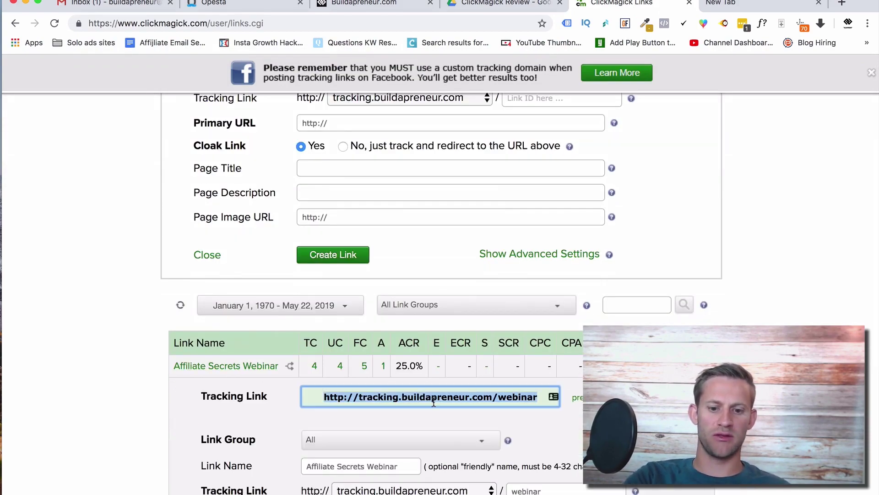
Enter the copied tracking URL as the address in the blank browser tab and add a slash at its end.
{"action": "left_click", "coordinate": [729, 3]}
{"action": "left_click", "coordinate": [442, 22]}
{"action": "key", "text": "ctrl+v"}
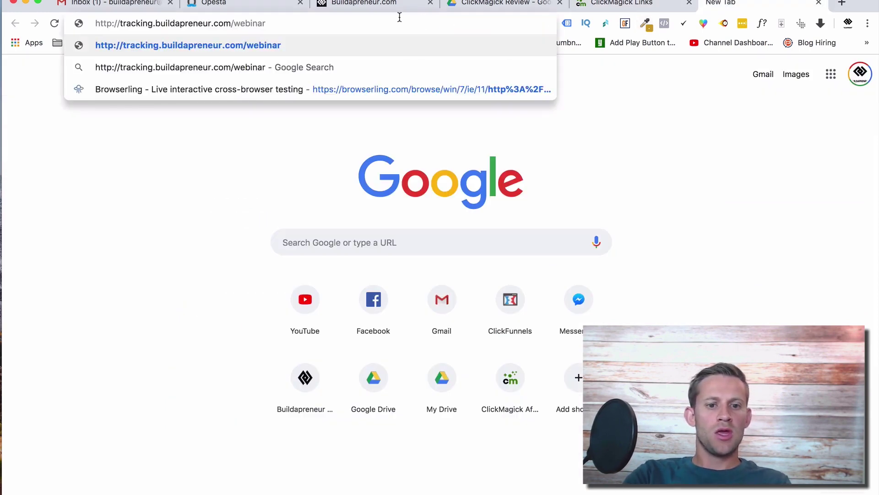
{"action": "type", "text": "/"}
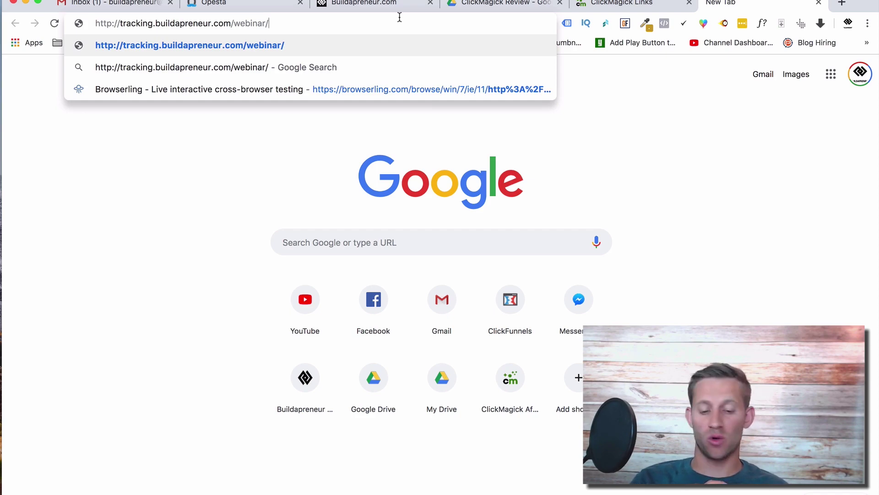
Try youtub and facebook in turn as the traffic source after the tracking URL's final slash.
{"action": "type", "text": "youtub"}
{"action": "key", "text": "BackSpace"}
{"action": "key", "text": "BackSpace"}
{"action": "key", "text": "BackSpace"}
{"action": "key", "text": "BackSpace"}
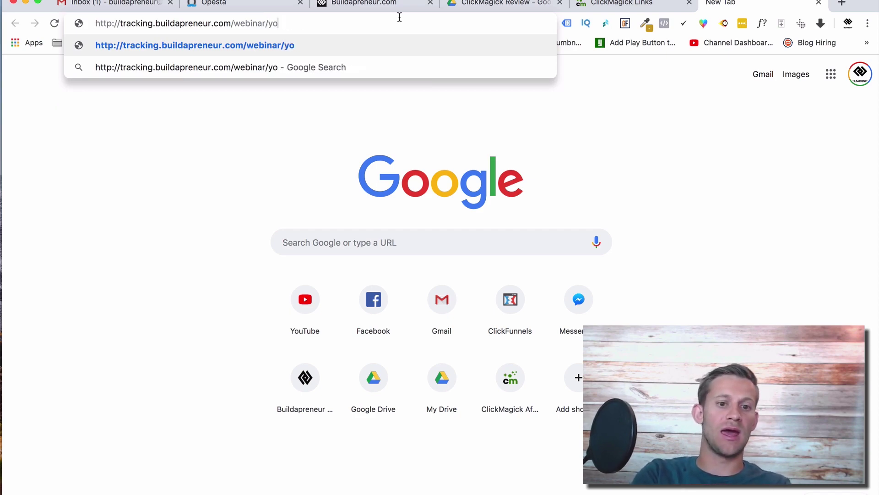
{"action": "key", "text": "BackSpace"}
{"action": "key", "text": "BackSpace"}
{"action": "type", "text": "facebook"}
Replace the facebook ending of the tracking URL with adwords.
{"action": "key", "text": "BackSpace"}
{"action": "key", "text": "BackSpace"}
{"action": "key", "text": "BackSpace"}
{"action": "key", "text": "BackSpace"}
{"action": "key", "text": "BackSpace"}
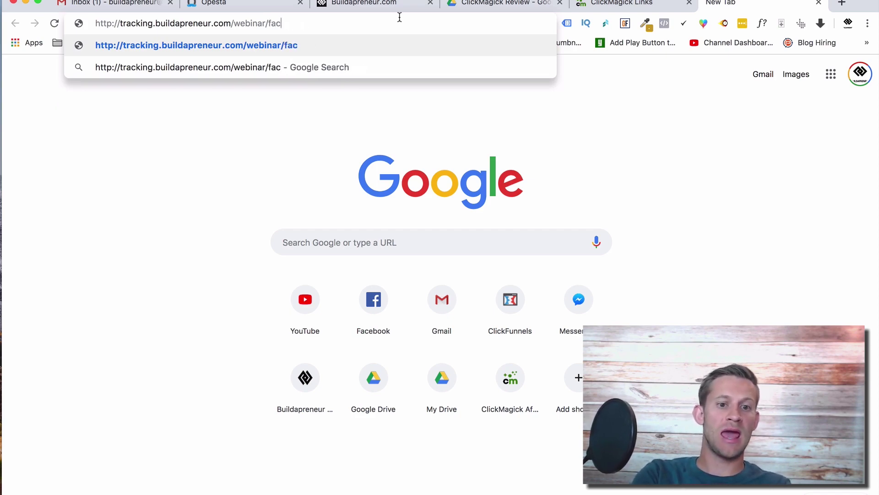
{"action": "key", "text": "BackSpace"}
{"action": "key", "text": "BackSpace"}
{"action": "key", "text": "BackSpace"}
{"action": "type", "text": "adwords"}
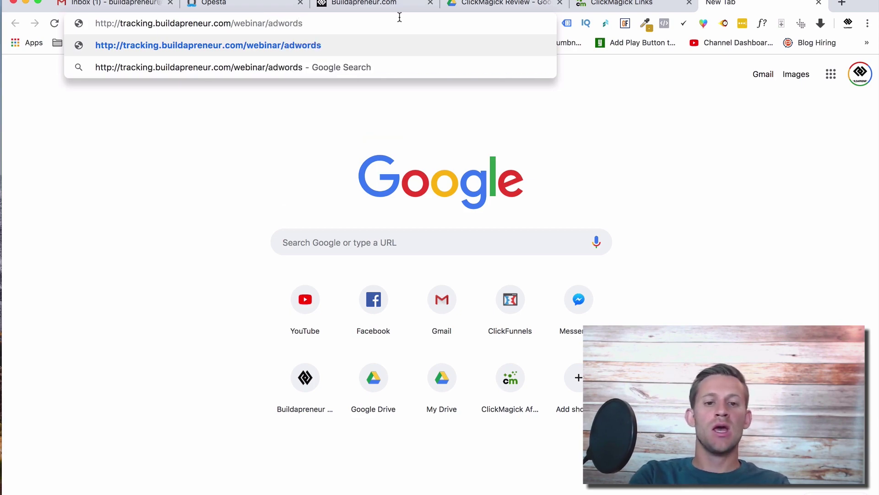
Try ad1 and ad2 in turn as a second ending after adwords, and clear the adwords ending from the tracking URL.
{"action": "type", "text": "/"}
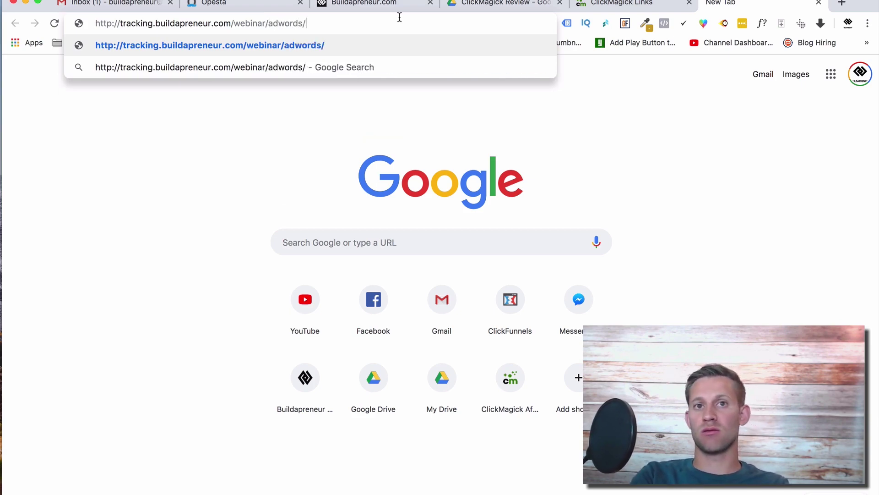
{"action": "type", "text": "ad1"}
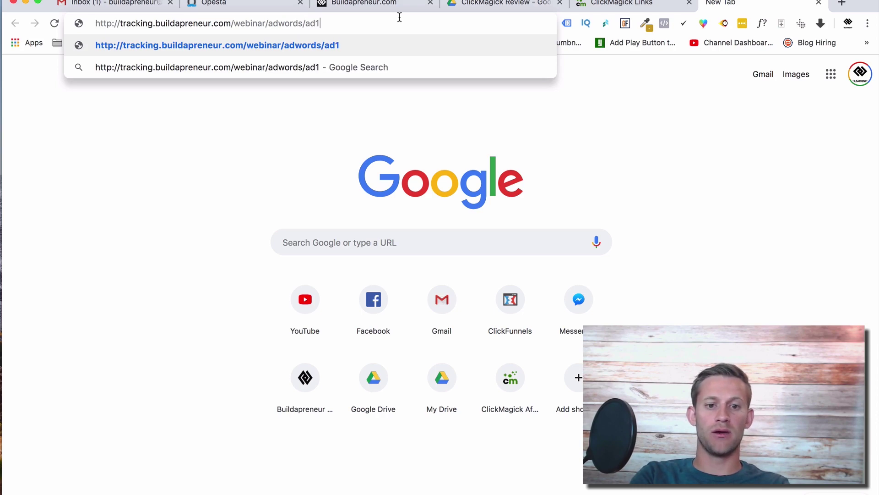
{"action": "key", "text": "BackSpace"}
{"action": "type", "text": "2"}
{"action": "key", "text": "BackSpace"}
{"action": "key", "text": "BackSpace"}
{"action": "key", "text": "BackSpace"}
{"action": "key", "text": "BackSpace"}
{"action": "key", "text": "BackSpace"}
{"action": "key", "text": "BackSpace"}
{"action": "key", "text": "BackSpace"}
{"action": "key", "text": "BackSpace"}
{"action": "key", "text": "BackSpace"}
{"action": "key", "text": "BackSpace"}
{"action": "key", "text": "BackSpace"}
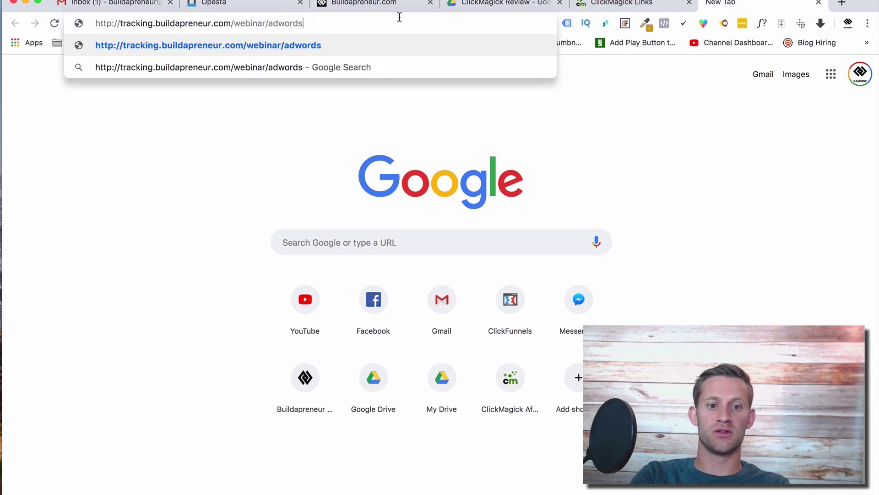
Enter youtube/videoaboutthis as the ending of the webinar tracking URL and highlight the base part before it.
{"action": "type", "text": "ypiuti"}
{"action": "key", "text": "BackSpace"}
{"action": "key", "text": "BackSpace"}
{"action": "key", "text": "BackSpace"}
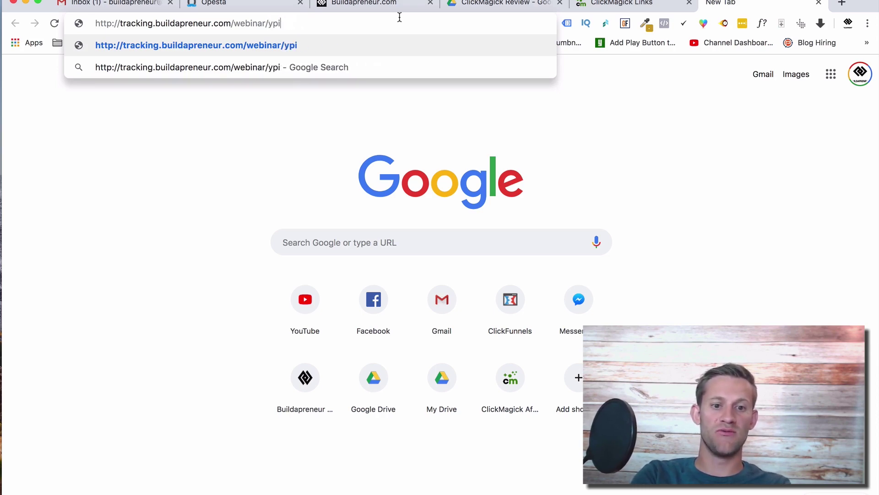
{"action": "key", "text": "BackSpace"}
{"action": "key", "text": "BackSpace"}
{"action": "type", "text": "outube"}
{"action": "key", "text": "BackSpace"}
{"action": "key", "text": "BackSpace"}
{"action": "key", "text": "BackSpace"}
{"action": "key", "text": "BackSpace"}
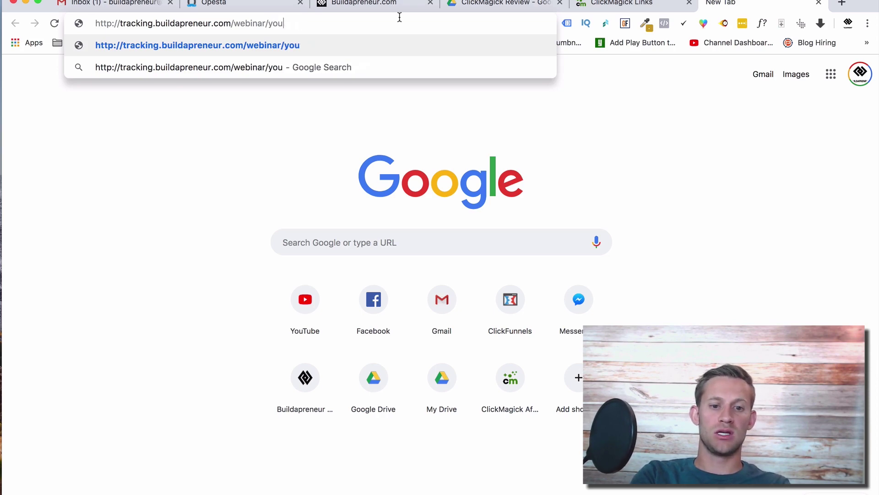
{"action": "type", "text": "tube/"}
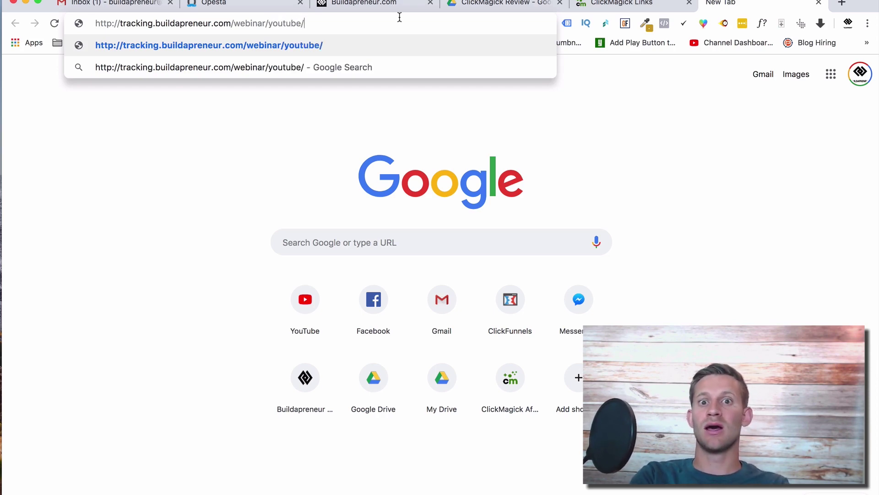
{"action": "type", "text": "videoaboutthis"}
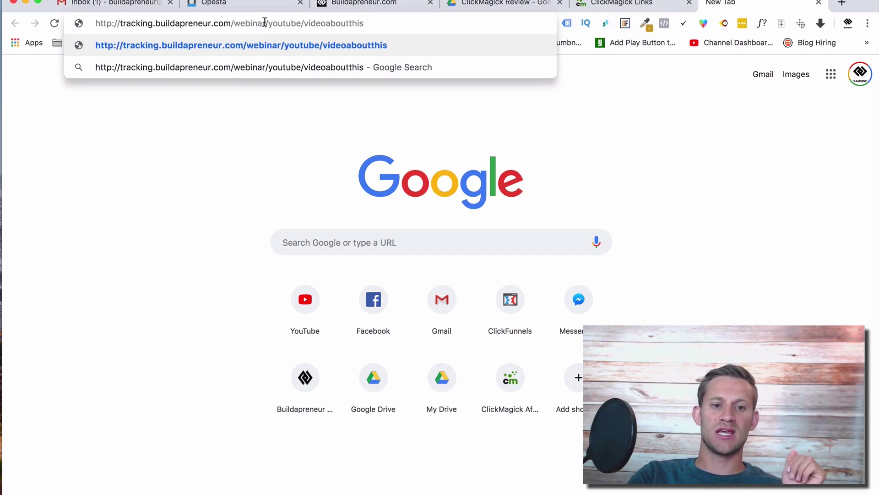
{"action": "left_click_drag", "start_coordinate": [265, 23], "coordinate": [92, 43]}
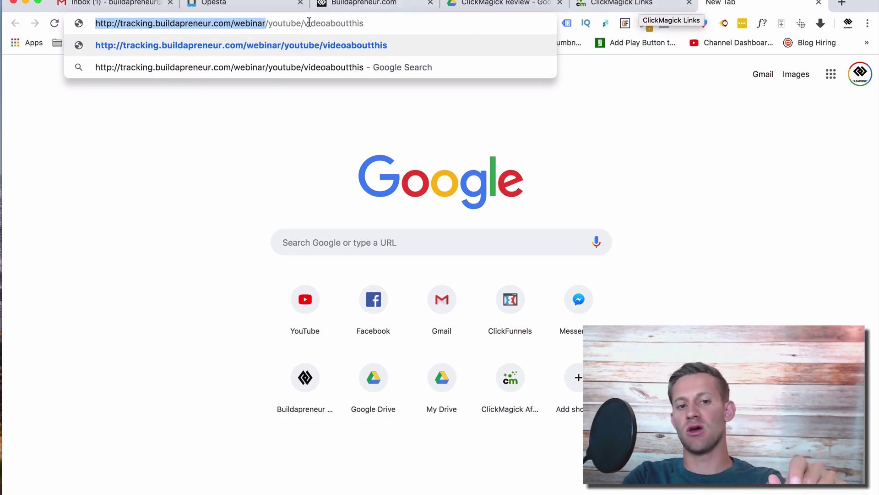
Check the Sub-ID rows in the Affiliate Secrets Webinar link's statistics and replace the tracking URL's ending with yt.
{"action": "left_click", "coordinate": [638, 9]}
{"action": "scroll", "coordinate": [469, 298], "scroll_direction": "down", "scroll_amount": 5}
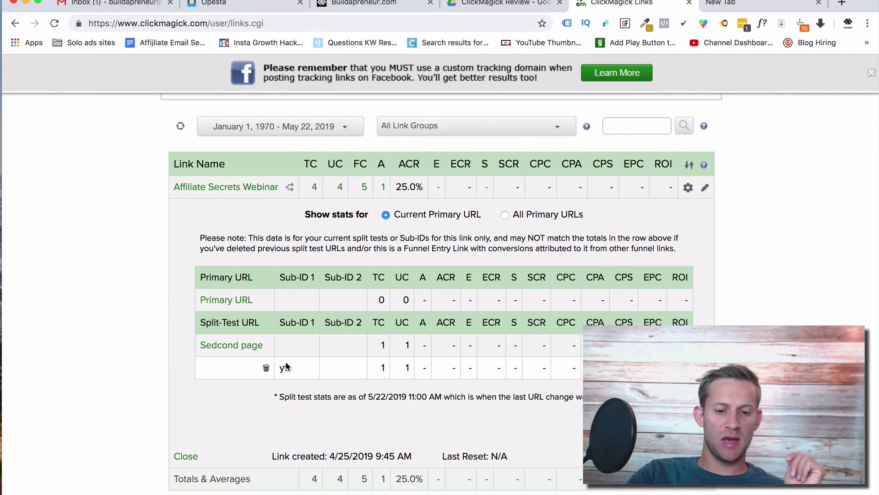
{"action": "left_click", "coordinate": [709, 5]}
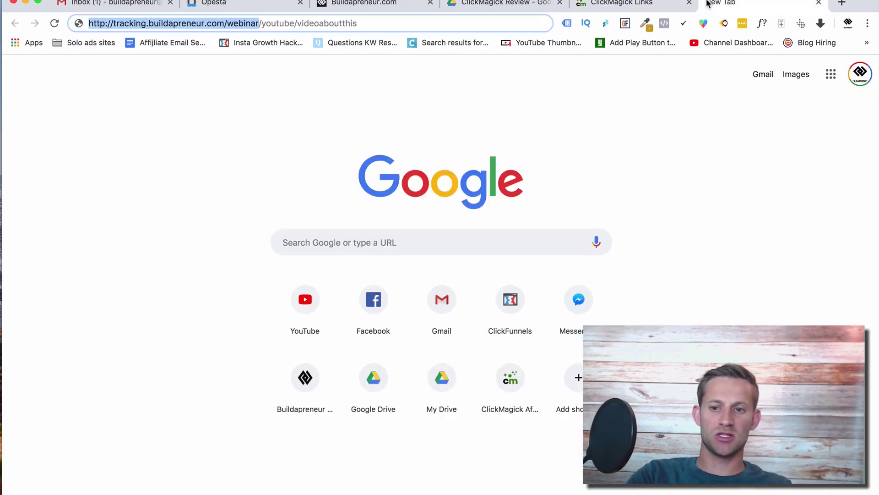
{"action": "left_click_drag", "start_coordinate": [398, 23], "coordinate": [262, 25]}
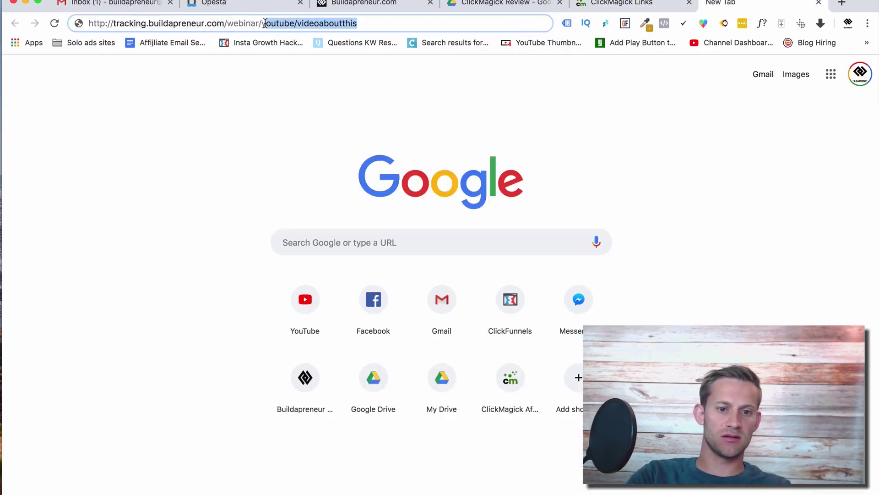
{"action": "type", "text": "yt"}
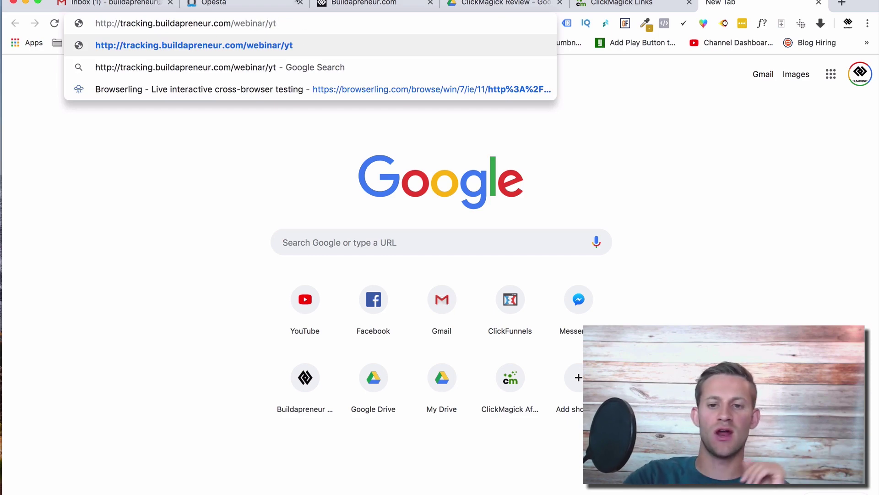
Return to the link statistics and show the destination address of the Sedcond page split-test URL.
{"action": "left_click", "coordinate": [632, 4]}
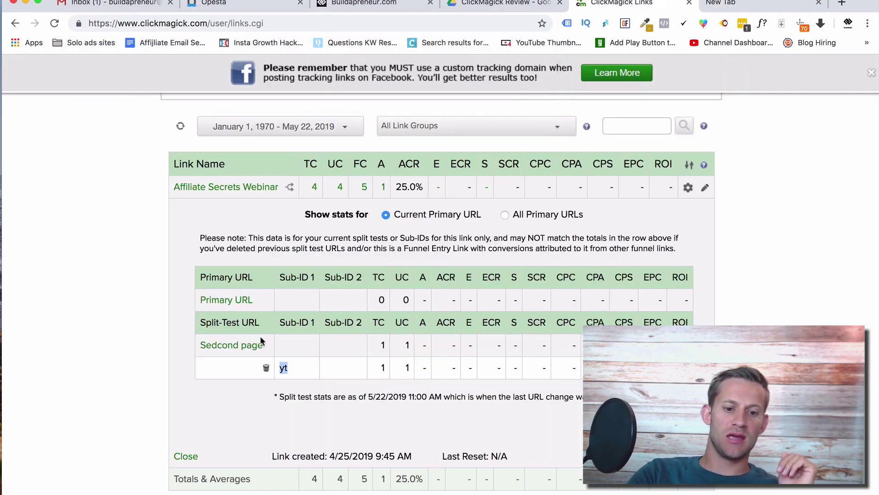
{"action": "mouse_move", "coordinate": [240, 348]}
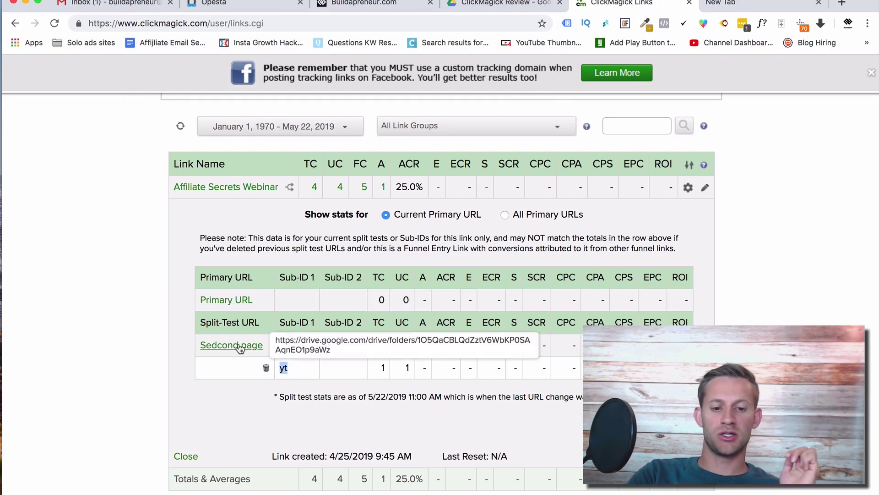
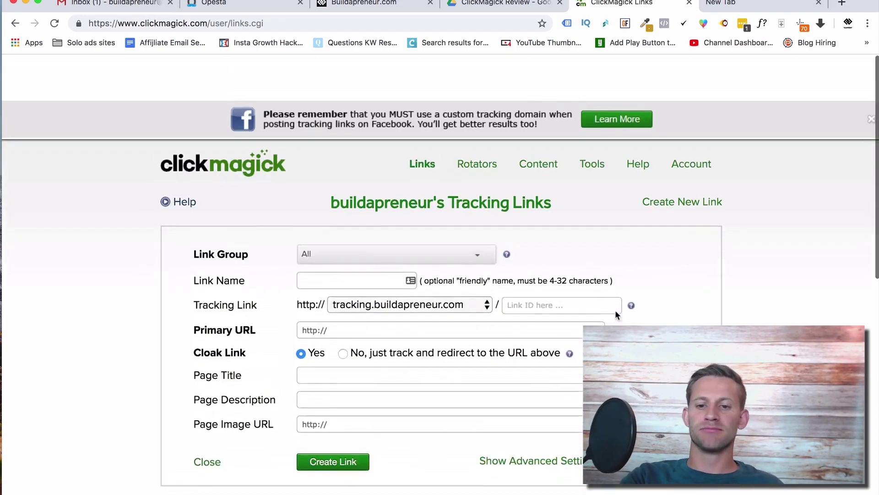
Open the Funnel Tracking Set Up Tool and look through its instructions and the funnel name, domain and page fields.
{"action": "scroll", "coordinate": [614, 309], "scroll_direction": "down", "scroll_amount": 2}
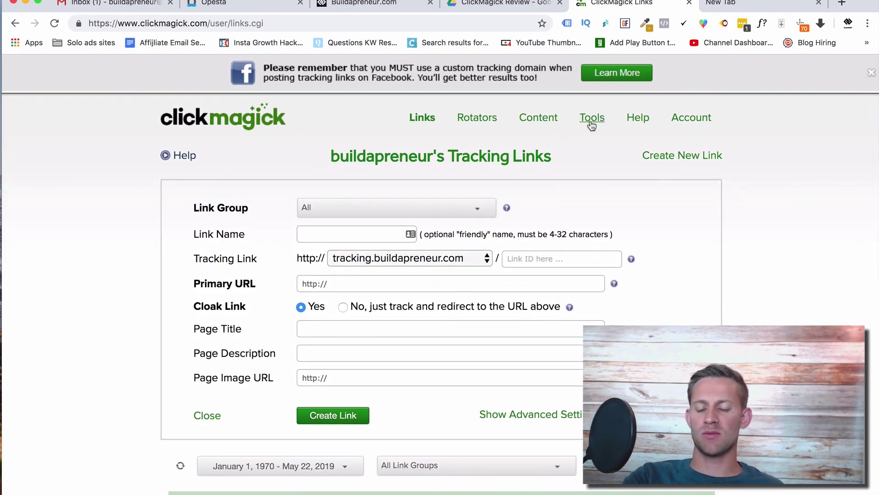
{"action": "mouse_move", "coordinate": [592, 125]}
{"action": "left_click", "coordinate": [606, 226]}
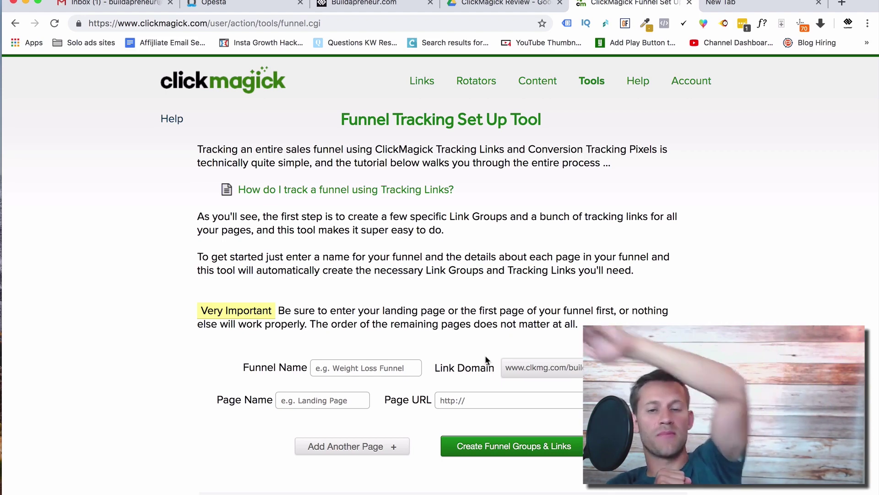
{"action": "scroll", "coordinate": [485, 355], "scroll_direction": "down", "scroll_amount": 3}
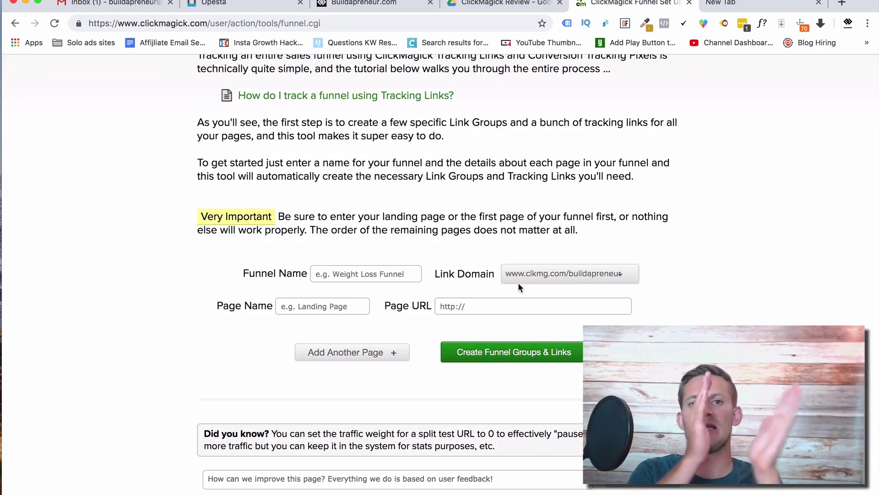
{"action": "scroll", "coordinate": [518, 287], "scroll_direction": "up", "scroll_amount": 3}
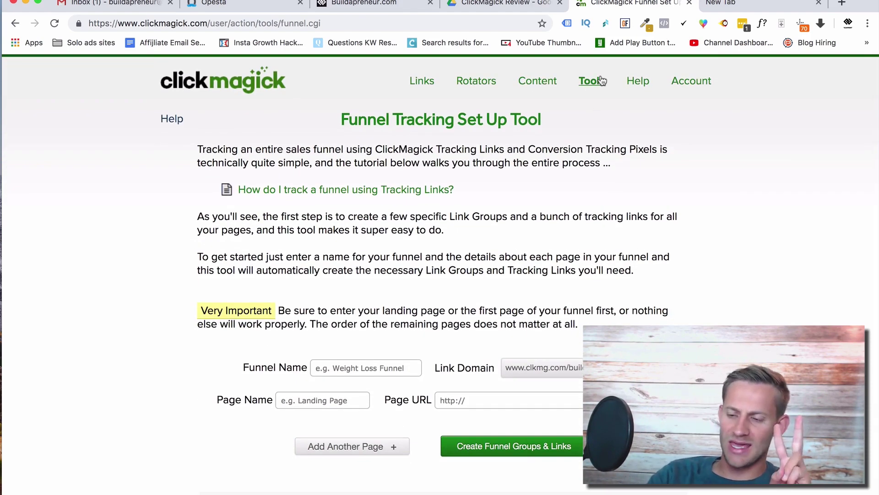
Open the Tracking Pixel Builder and look through its conversion options.
{"action": "left_click", "coordinate": [602, 81]}
{"action": "mouse_move", "coordinate": [596, 282]}
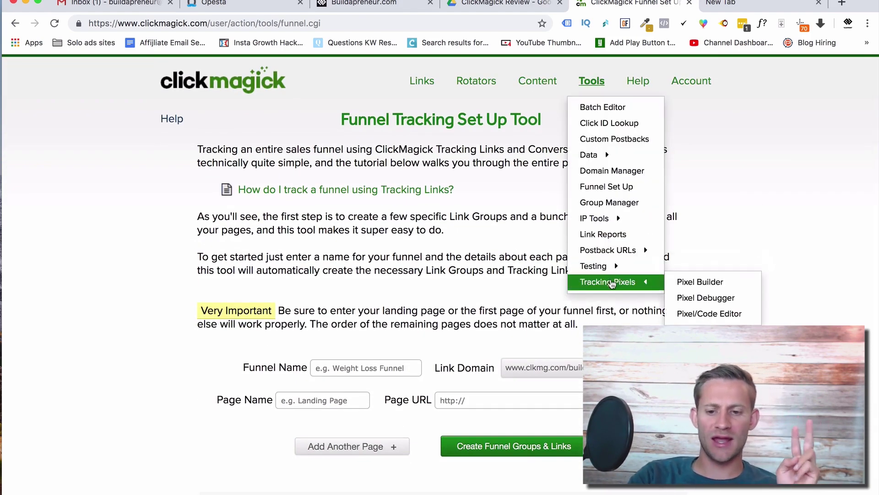
{"action": "left_click", "coordinate": [705, 280]}
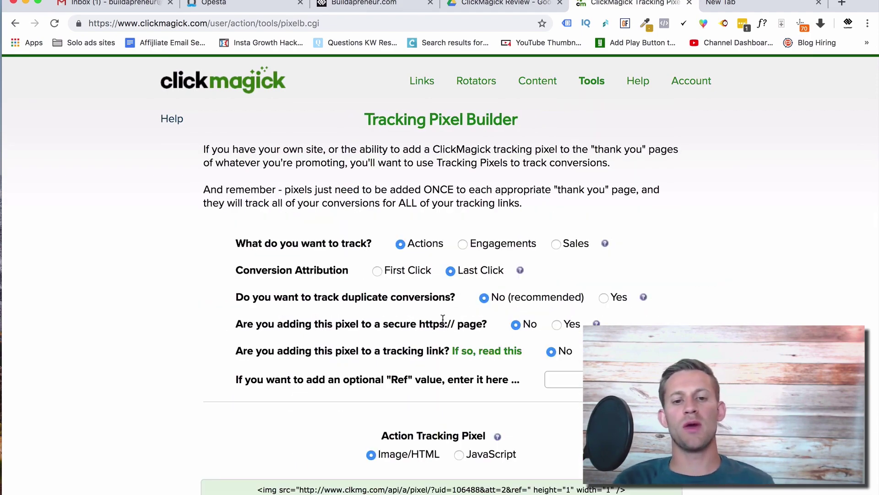
{"action": "scroll", "coordinate": [423, 304], "scroll_direction": "down", "scroll_amount": 5}
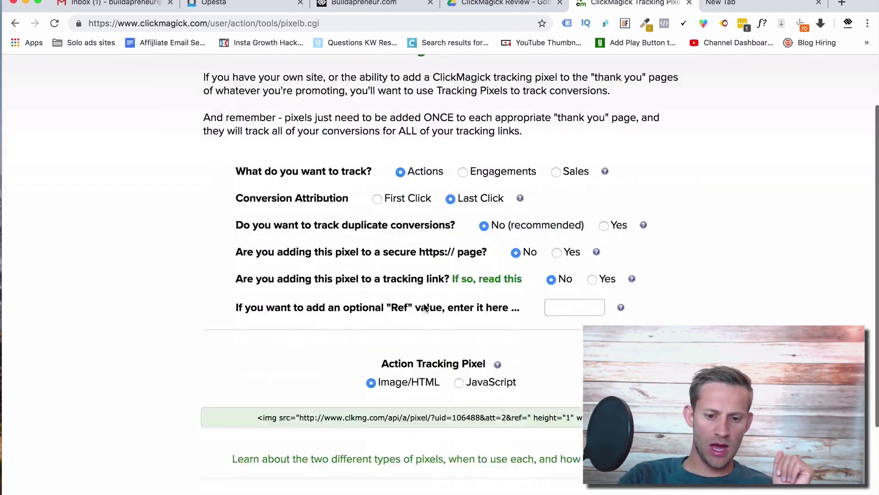
{"action": "scroll", "coordinate": [424, 307], "scroll_direction": "up", "scroll_amount": 5}
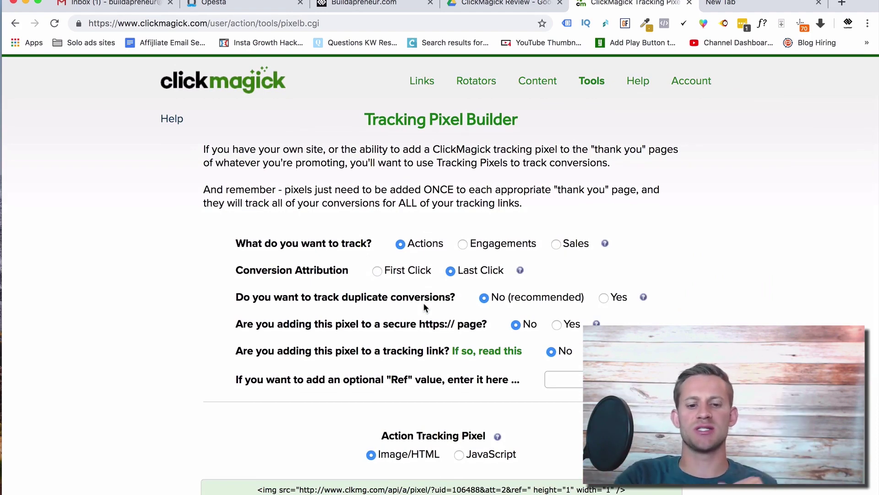
Switch the action tracking pixel to JavaScript and select its full pixel code.
{"action": "scroll", "coordinate": [435, 351], "scroll_direction": "down", "scroll_amount": 3}
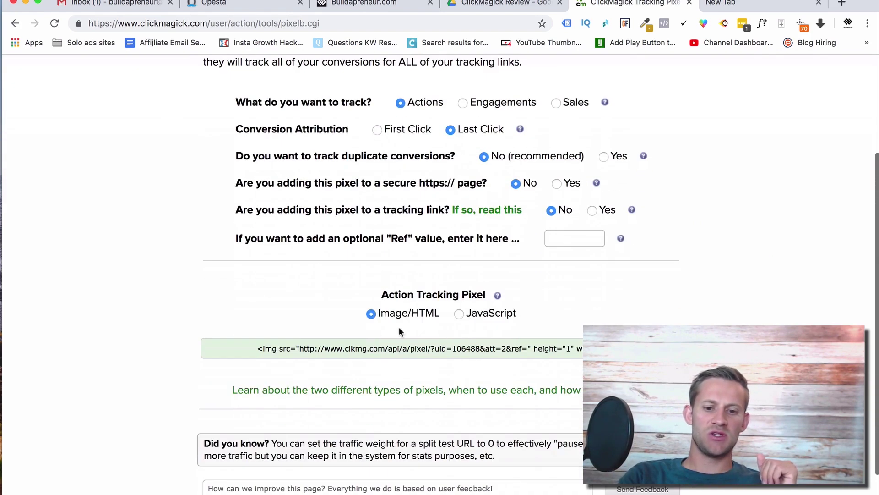
{"action": "left_click", "coordinate": [355, 352]}
{"action": "left_click", "coordinate": [459, 314]}
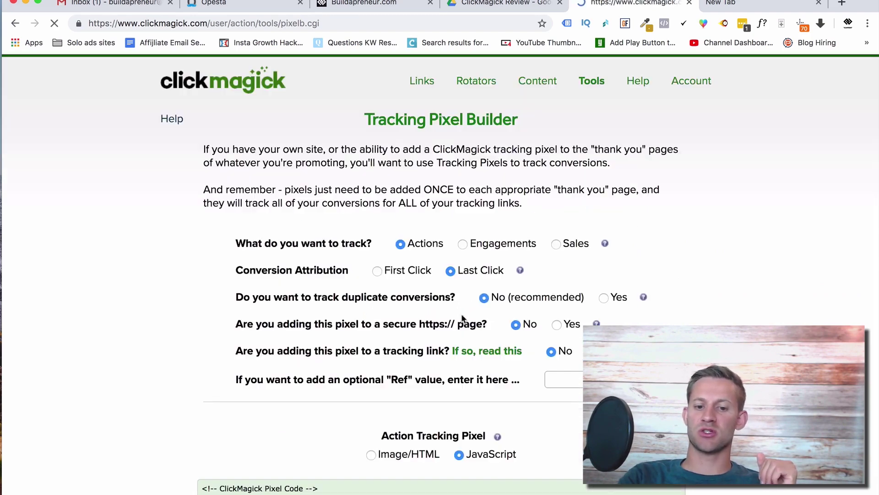
{"action": "scroll", "coordinate": [461, 317], "scroll_direction": "down", "scroll_amount": 6}
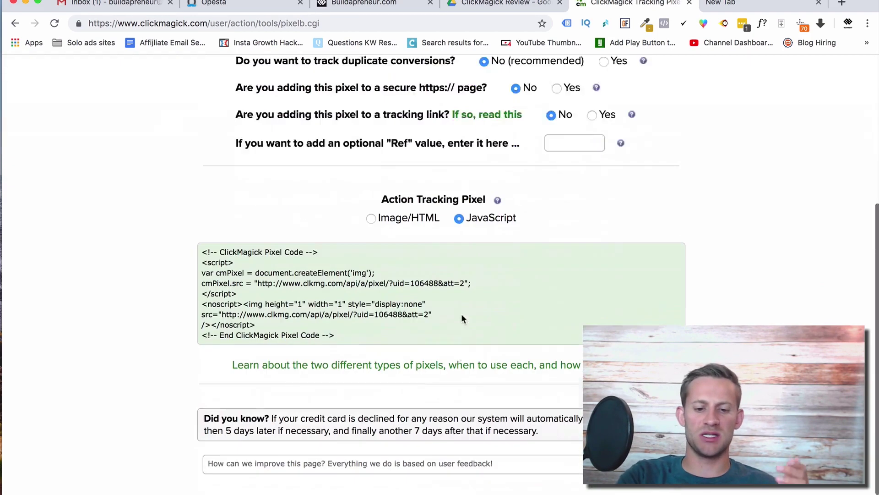
{"action": "left_click", "coordinate": [377, 296]}
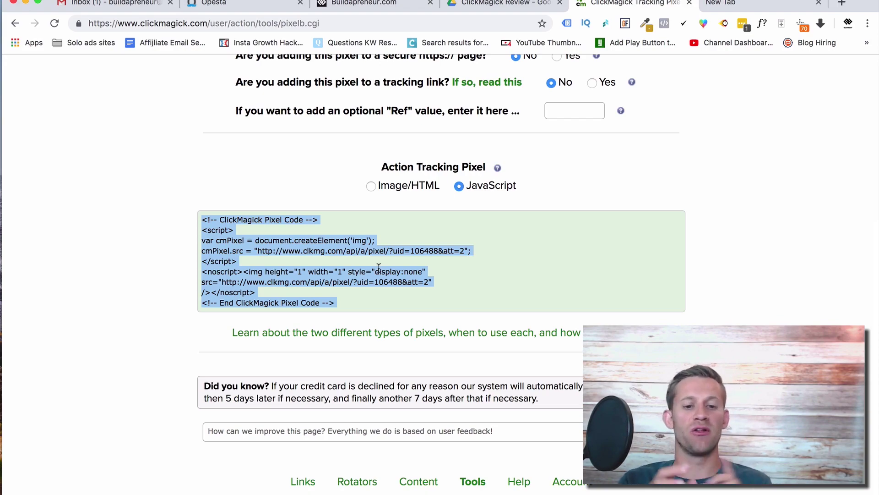
Set the pixel to track Sales, review the sales pixel code, and activate the sale amount field.
{"action": "scroll", "coordinate": [379, 267], "scroll_direction": "up", "scroll_amount": 6}
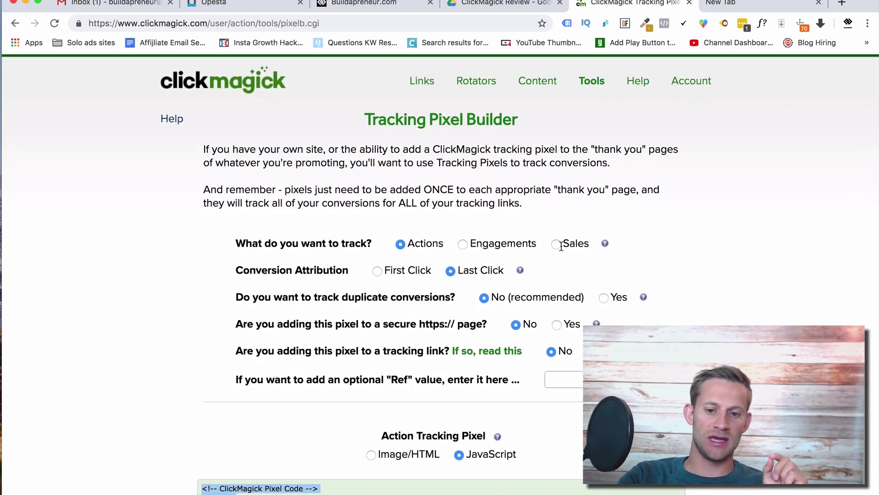
{"action": "left_click", "coordinate": [556, 244]}
{"action": "scroll", "coordinate": [540, 293], "scroll_direction": "down", "scroll_amount": 3}
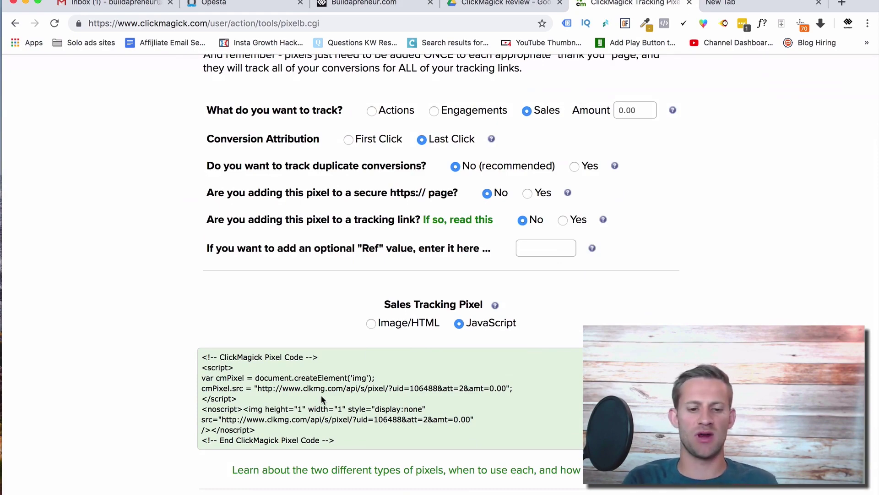
{"action": "scroll", "coordinate": [321, 398], "scroll_direction": "down", "scroll_amount": 3}
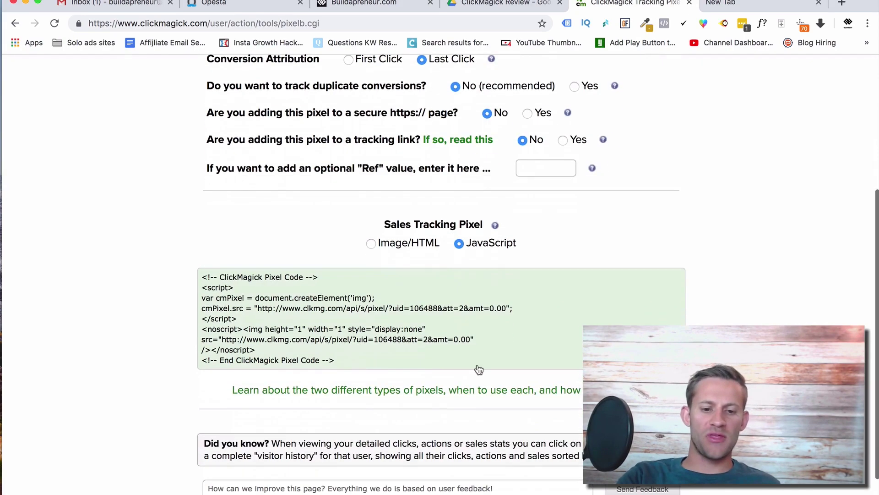
{"action": "scroll", "coordinate": [562, 285], "scroll_direction": "up", "scroll_amount": 5}
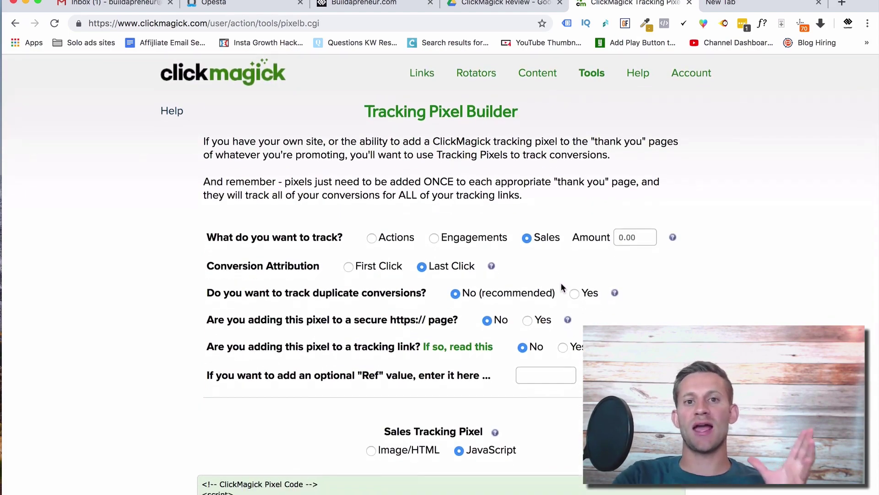
{"action": "scroll", "coordinate": [562, 285], "scroll_direction": "down", "scroll_amount": 6}
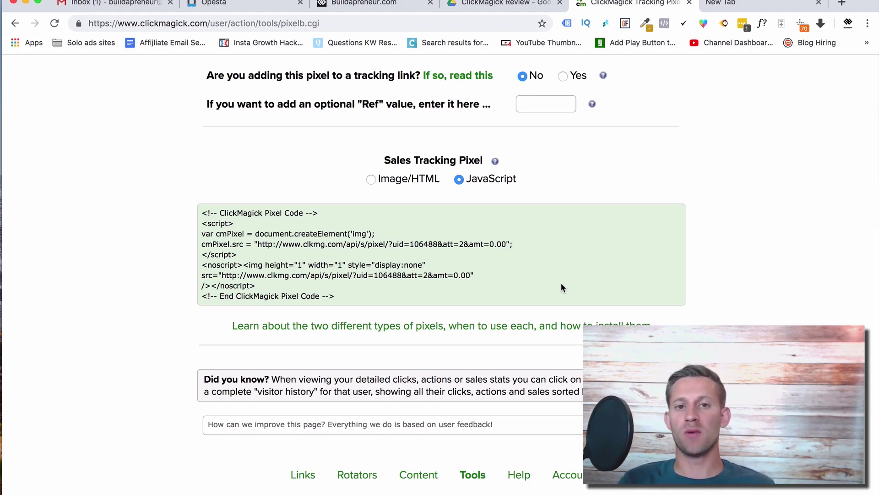
{"action": "scroll", "coordinate": [562, 289], "scroll_direction": "up", "scroll_amount": 6}
{"action": "left_click", "coordinate": [629, 244]}
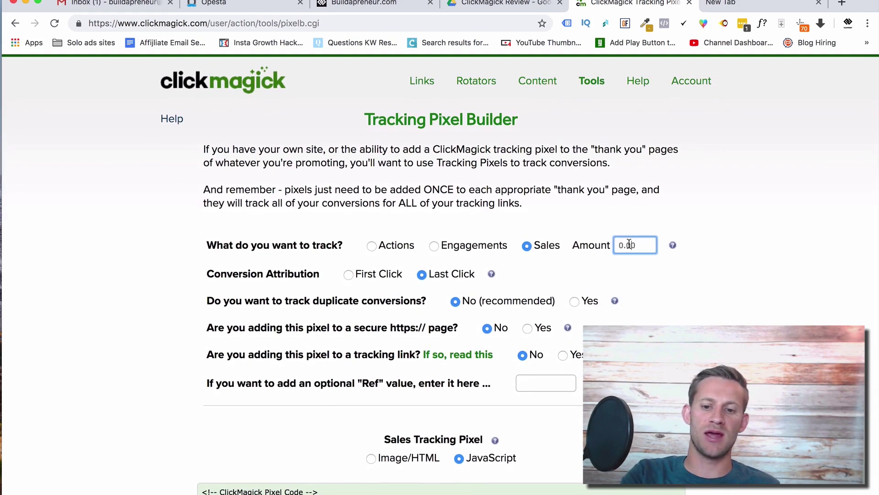
Return to the tracking links page with the Affiliate Secrets Webinar link.
{"action": "left_click", "coordinate": [420, 81]}
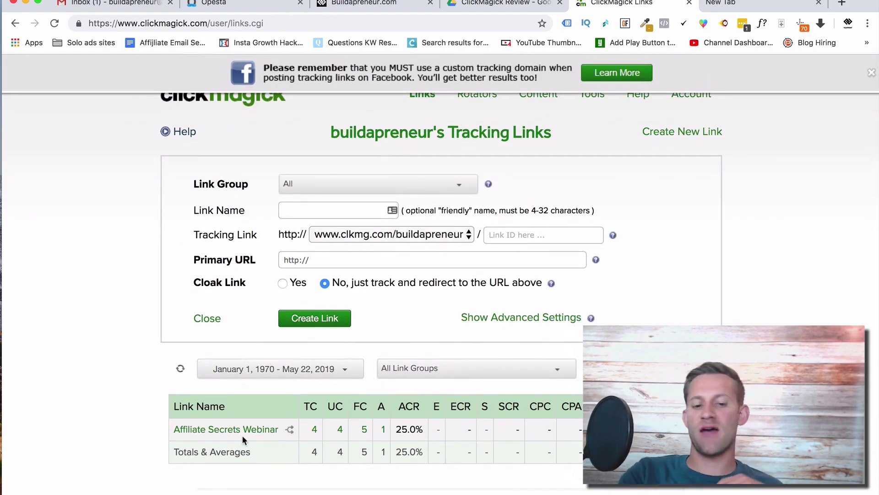
{"action": "scroll", "coordinate": [241, 435], "scroll_direction": "up", "scroll_amount": 1}
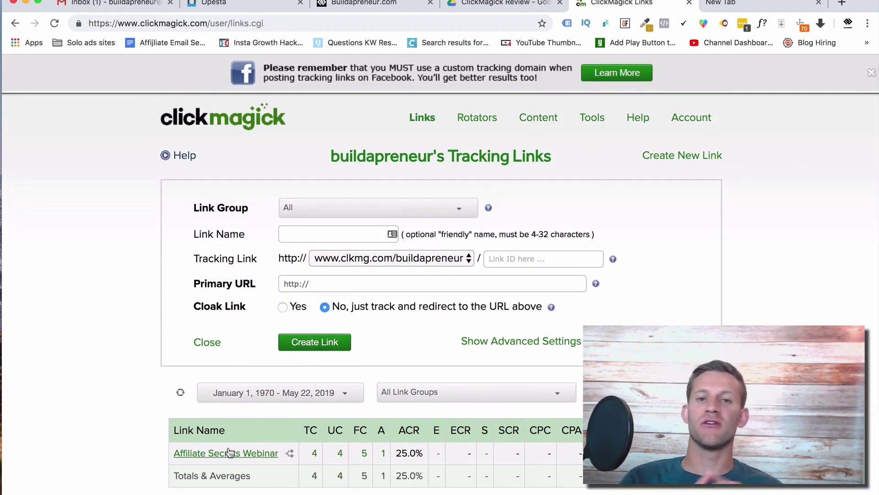
Open the Affiliate Secrets Webinar link's settings, then examine its split test URLs, weights and winner calculation options.
{"action": "mouse_move", "coordinate": [230, 453]}
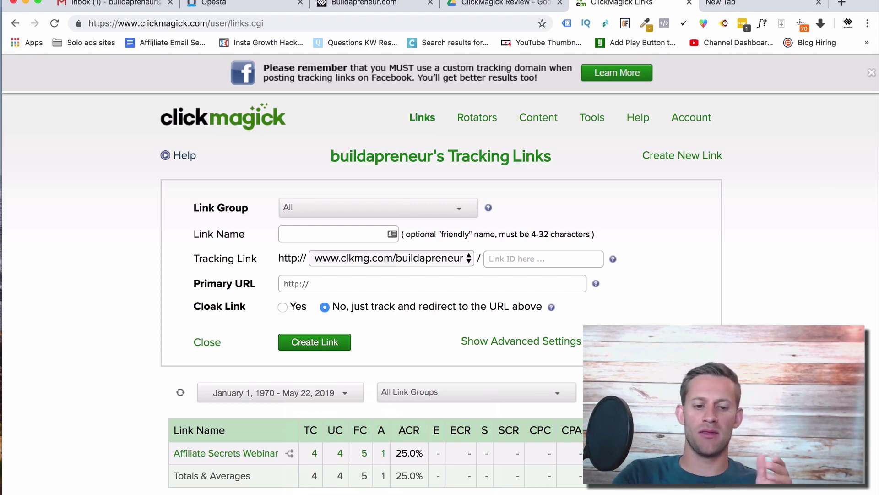
{"action": "scroll", "coordinate": [332, 346], "scroll_direction": "down", "scroll_amount": 3}
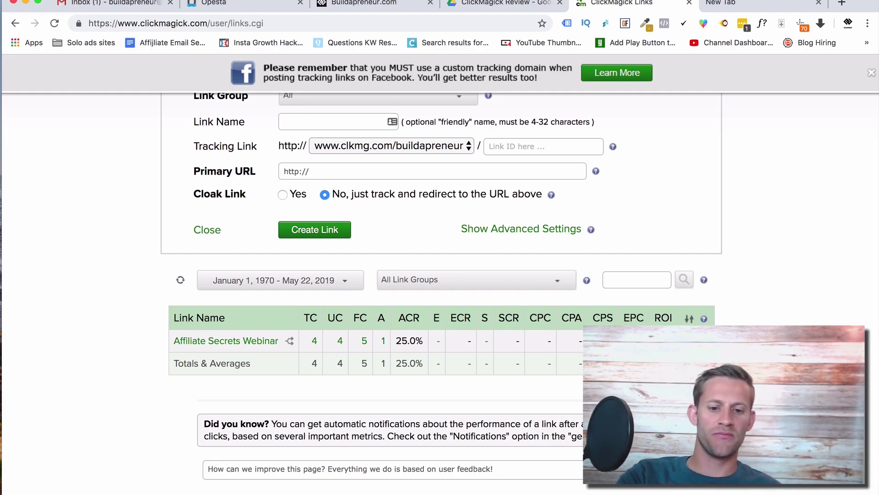
{"action": "left_click", "coordinate": [226, 340]}
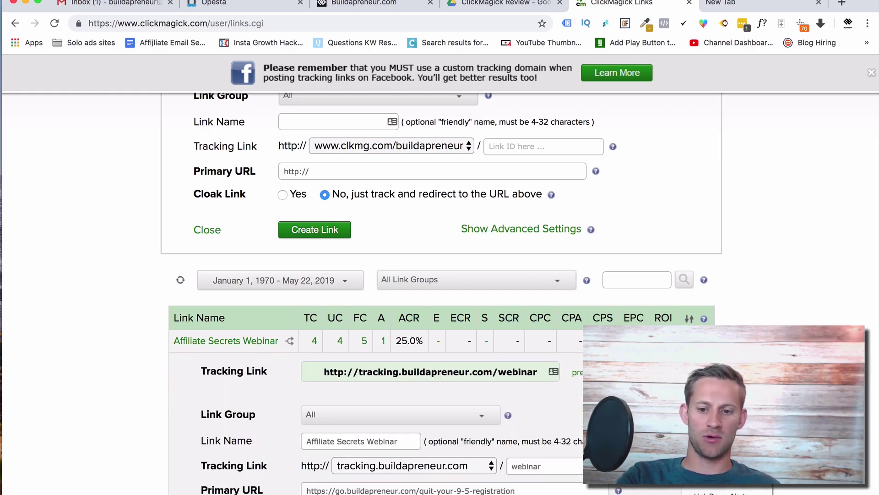
{"action": "left_click", "coordinate": [289, 340]}
{"action": "scroll", "coordinate": [512, 402], "scroll_direction": "down", "scroll_amount": 3}
{"action": "scroll", "coordinate": [512, 402], "scroll_direction": "down", "scroll_amount": 1}
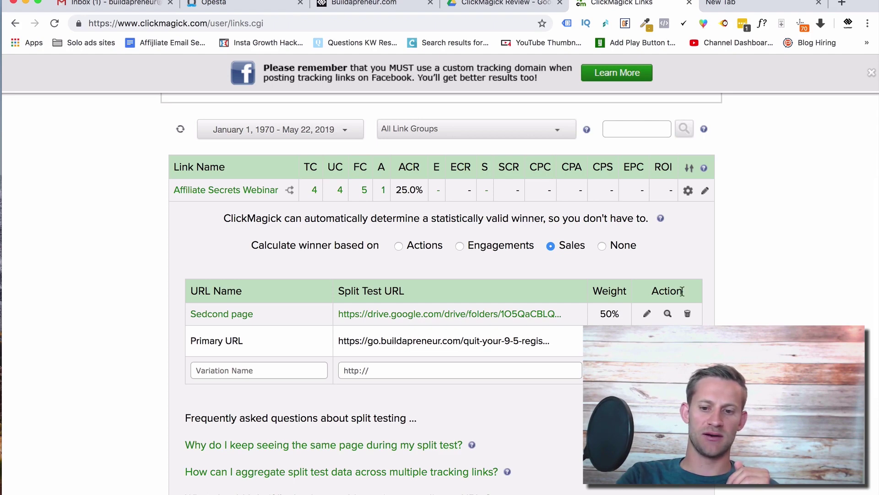
{"action": "scroll", "coordinate": [685, 316], "scroll_direction": "down", "scroll_amount": 1}
{"action": "scroll", "coordinate": [439, 293], "scroll_direction": "up", "scroll_amount": 6}
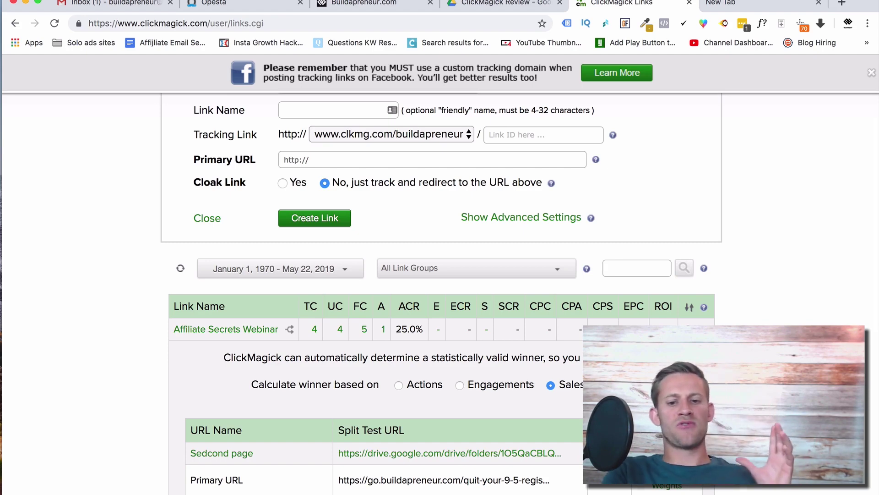
{"action": "scroll", "coordinate": [559, 290], "scroll_direction": "down", "scroll_amount": 1}
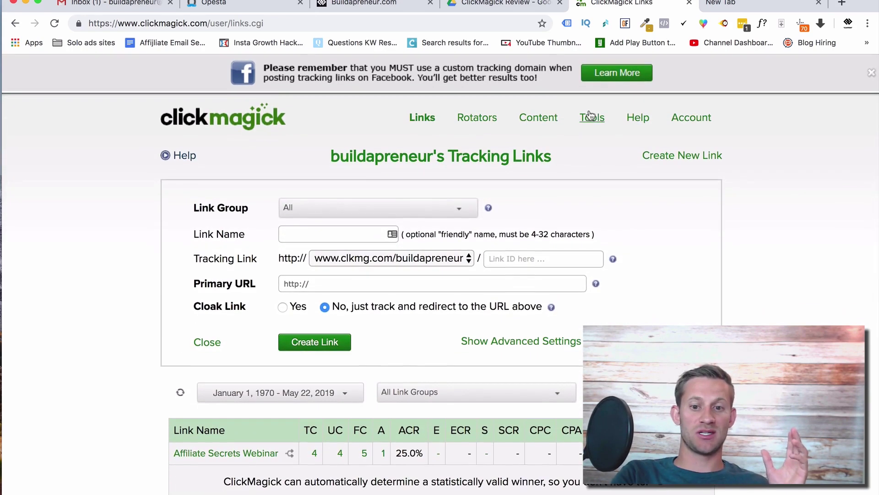
{"action": "mouse_move", "coordinate": [592, 120]}
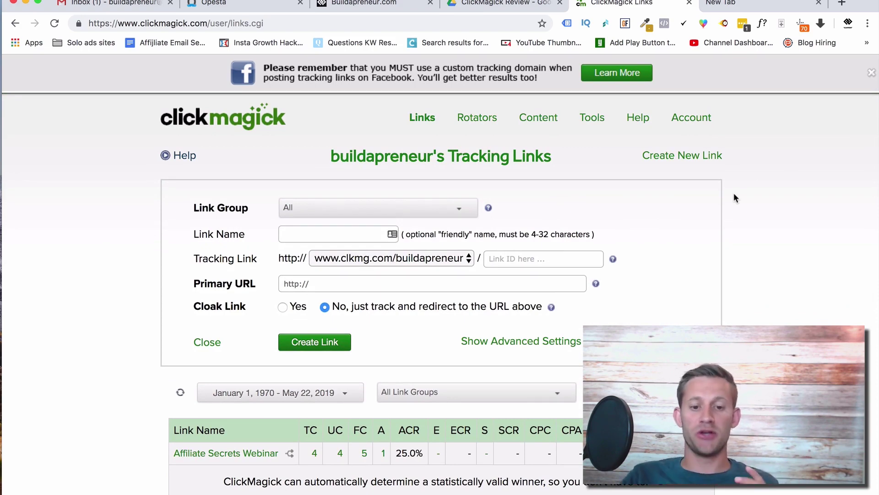
Check the available tracking domains, then show the new link form's advanced settings and review them from Entry Link to Notes.
{"action": "left_click", "coordinate": [420, 258]}
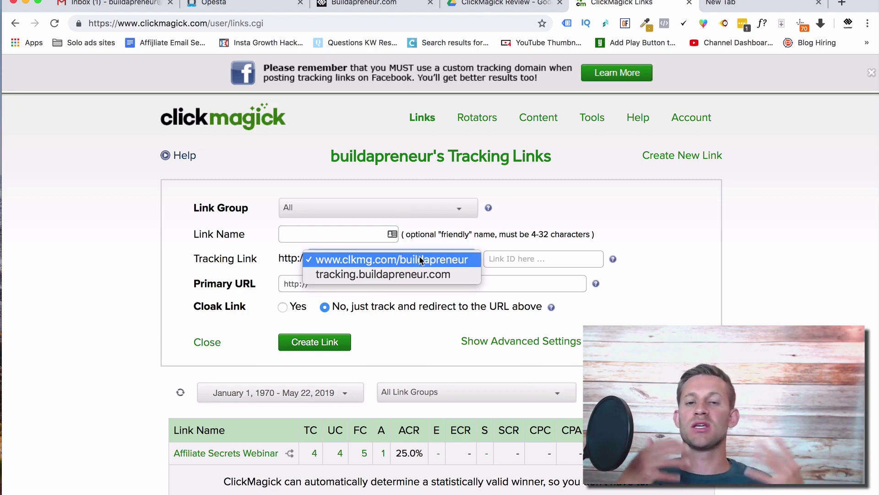
{"action": "left_click", "coordinate": [419, 256]}
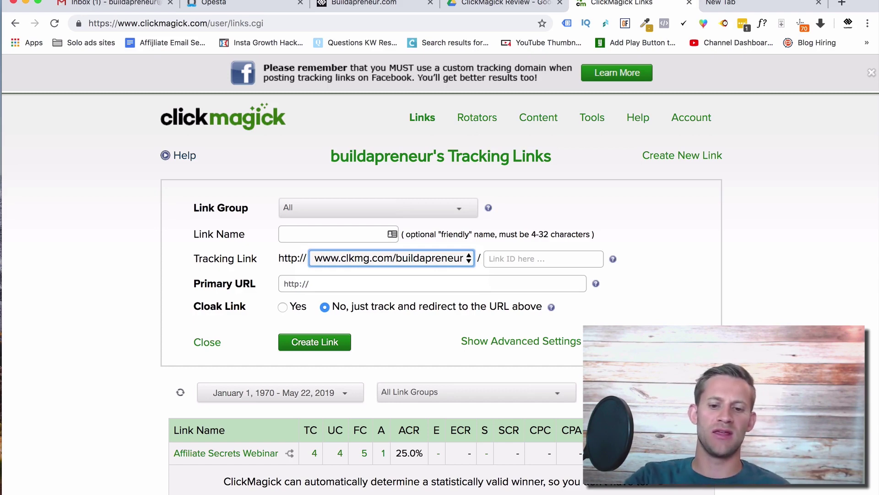
{"action": "left_click", "coordinate": [554, 341]}
{"action": "scroll", "coordinate": [564, 356], "scroll_direction": "down", "scroll_amount": 5}
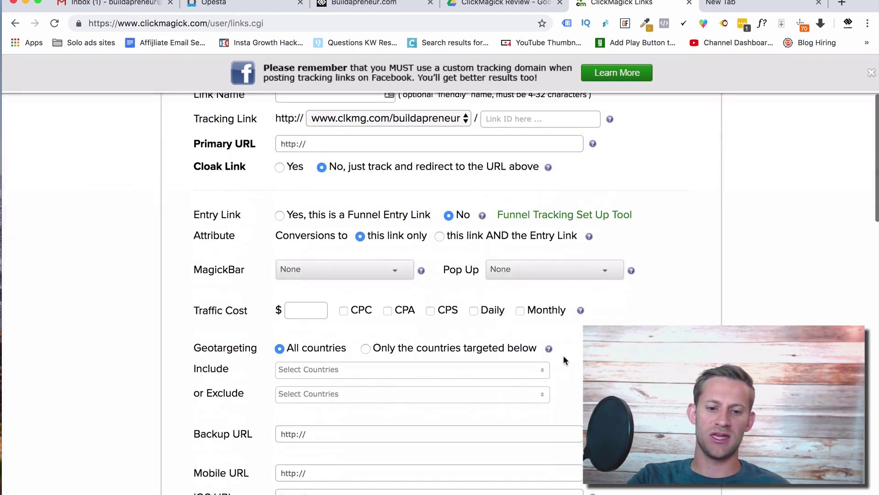
{"action": "scroll", "coordinate": [561, 325], "scroll_direction": "down", "scroll_amount": 2}
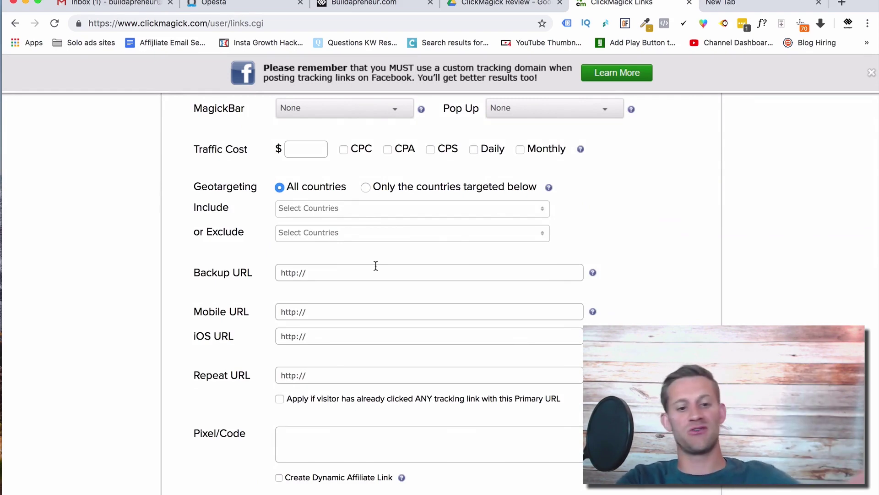
{"action": "scroll", "coordinate": [376, 266], "scroll_direction": "down", "scroll_amount": 3}
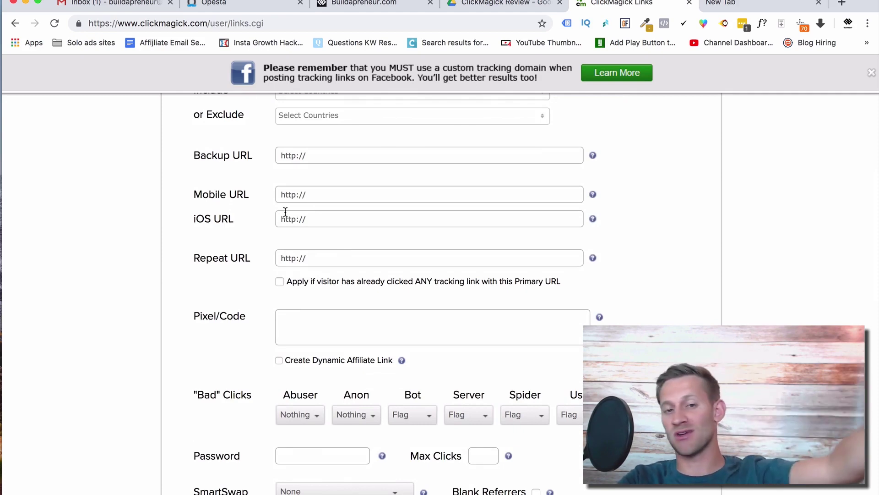
{"action": "scroll", "coordinate": [281, 214], "scroll_direction": "down", "scroll_amount": 1}
{"action": "scroll", "coordinate": [284, 211], "scroll_direction": "down", "scroll_amount": 1}
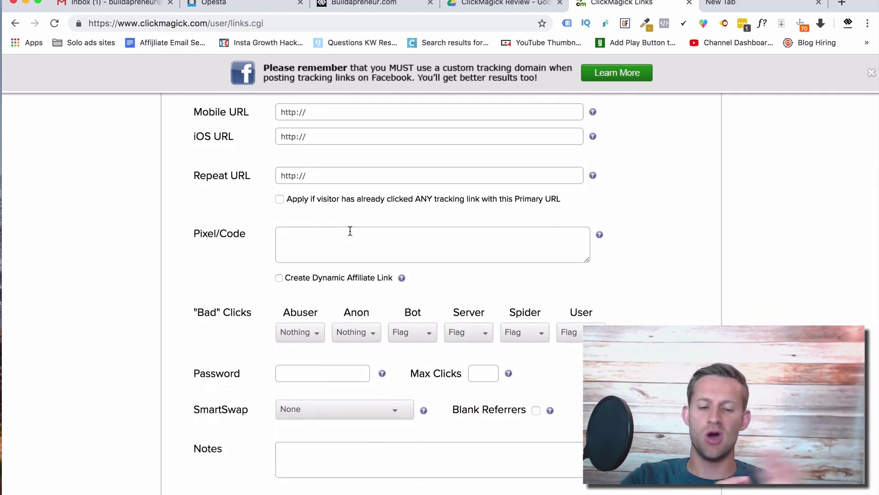
{"action": "scroll", "coordinate": [350, 230], "scroll_direction": "up", "scroll_amount": 10}
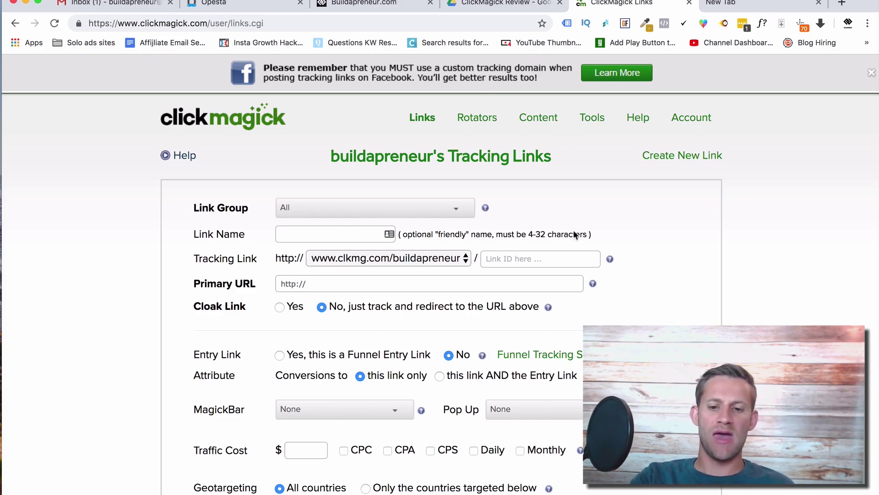
{"action": "scroll", "coordinate": [549, 316], "scroll_direction": "down", "scroll_amount": 4}
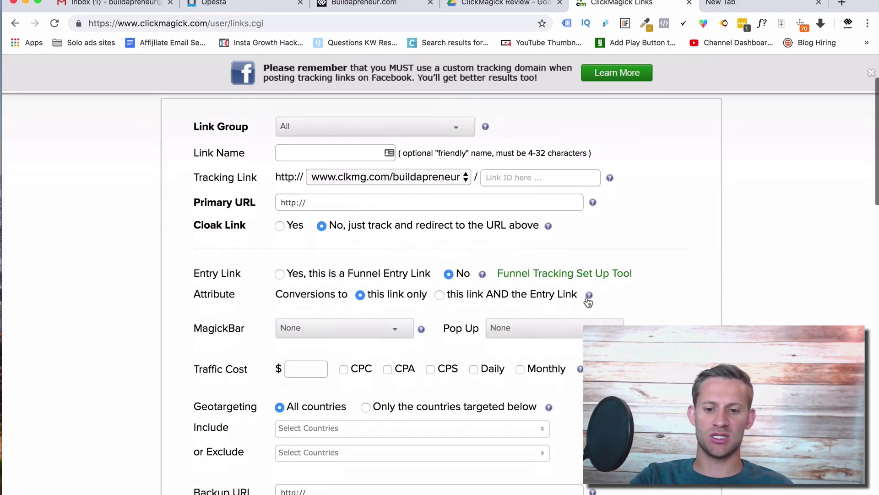
{"action": "scroll", "coordinate": [554, 397], "scroll_direction": "down", "scroll_amount": 10}
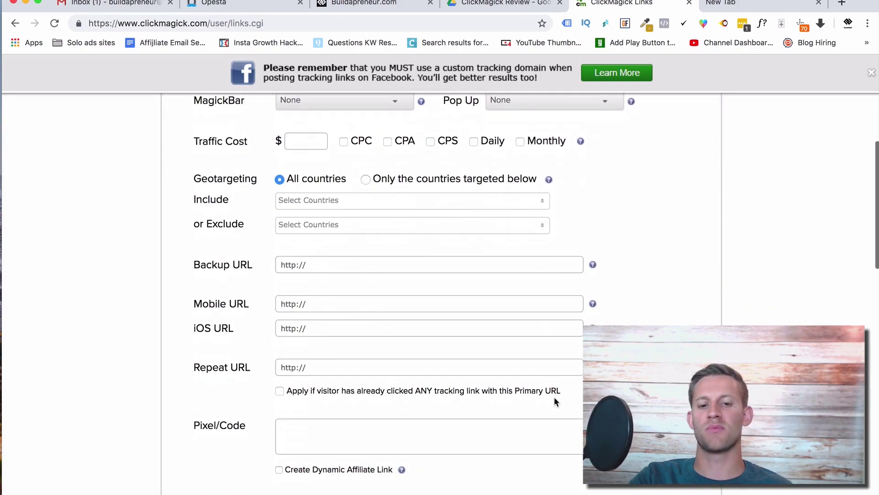
Read the help article on Geotargeting and Backup URLs, close it, and look through the FAQ topics.
{"action": "left_click", "coordinate": [592, 265]}
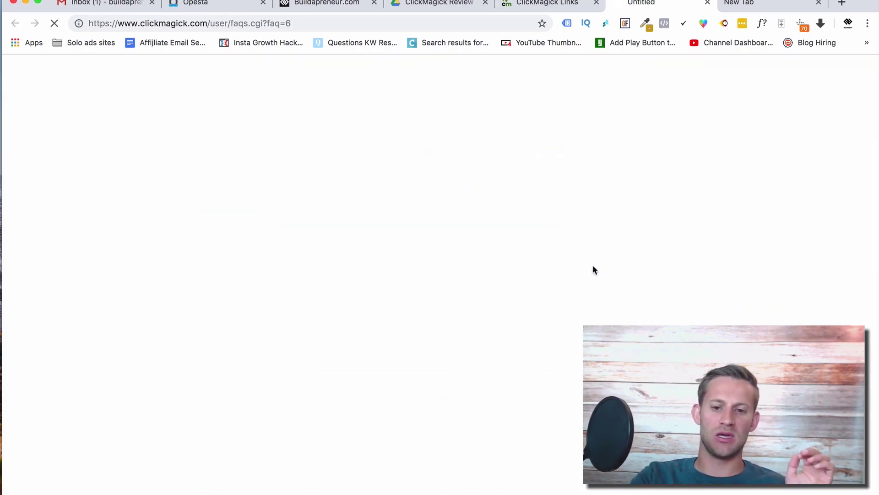
{"action": "scroll", "coordinate": [463, 267], "scroll_direction": "down", "scroll_amount": 6}
{"action": "scroll", "coordinate": [463, 267], "scroll_direction": "up", "scroll_amount": 1}
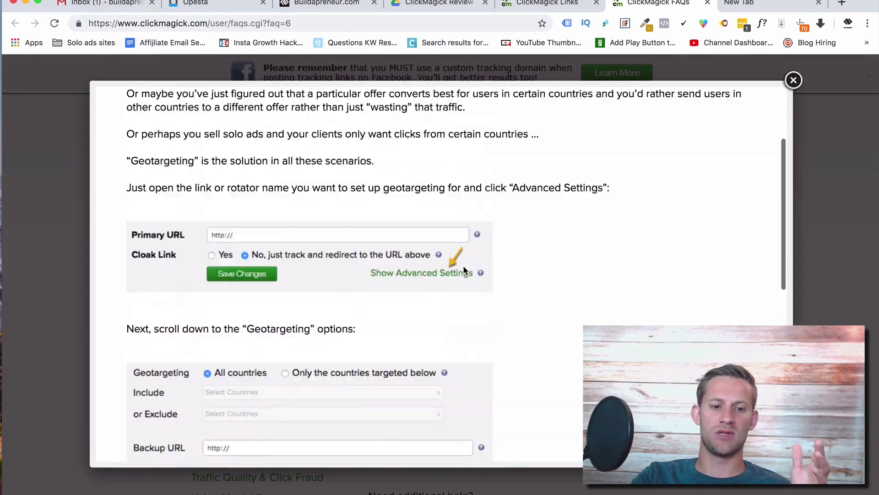
{"action": "scroll", "coordinate": [463, 265], "scroll_direction": "up", "scroll_amount": 3}
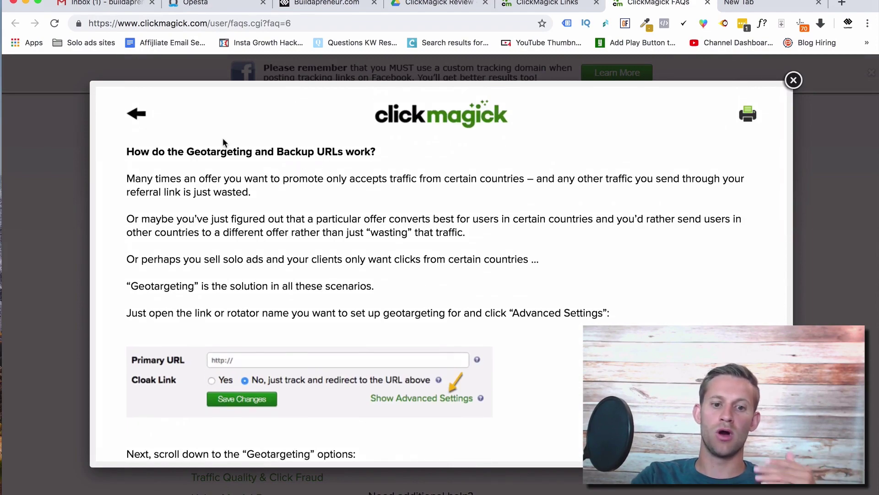
{"action": "left_click", "coordinate": [793, 80]}
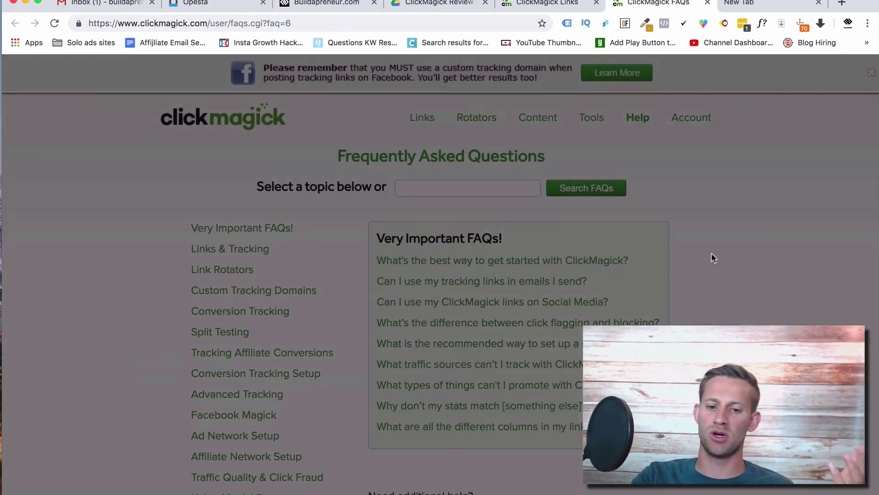
{"action": "scroll", "coordinate": [706, 265], "scroll_direction": "down", "scroll_amount": 5}
{"action": "scroll", "coordinate": [706, 265], "scroll_direction": "up", "scroll_amount": 5}
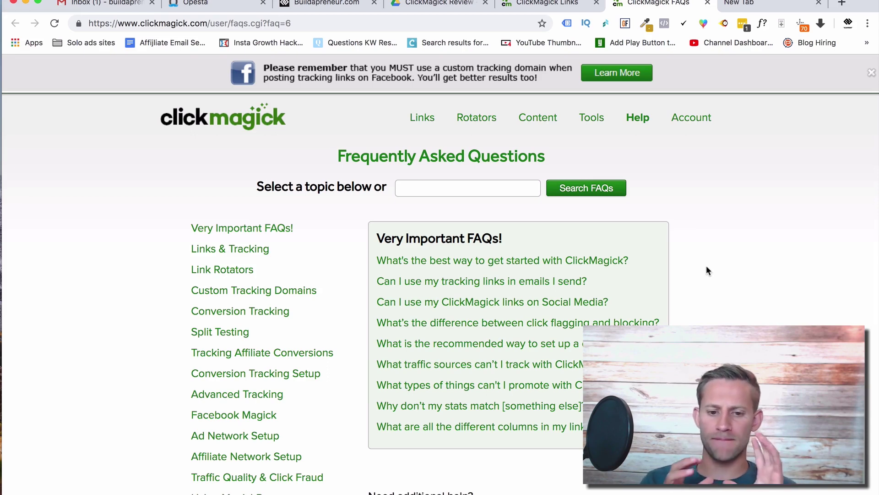
{"action": "scroll", "coordinate": [706, 265], "scroll_direction": "down", "scroll_amount": 3}
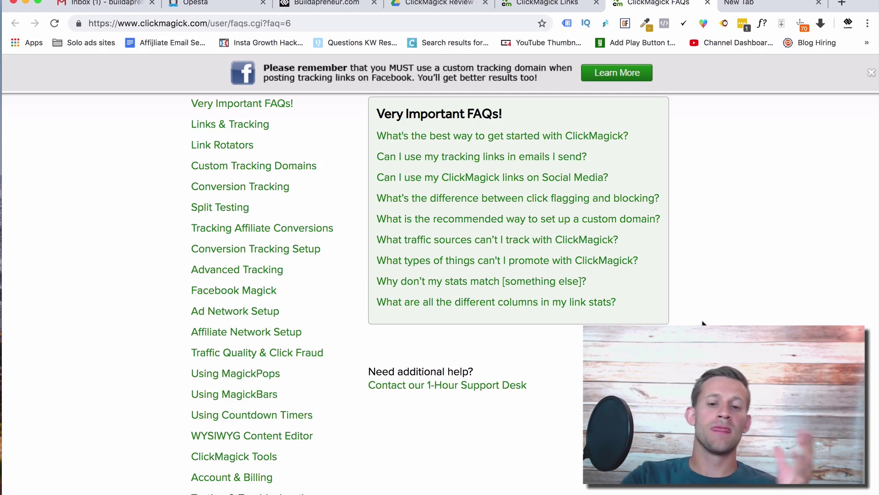
{"action": "scroll", "coordinate": [703, 323], "scroll_direction": "up", "scroll_amount": 3}
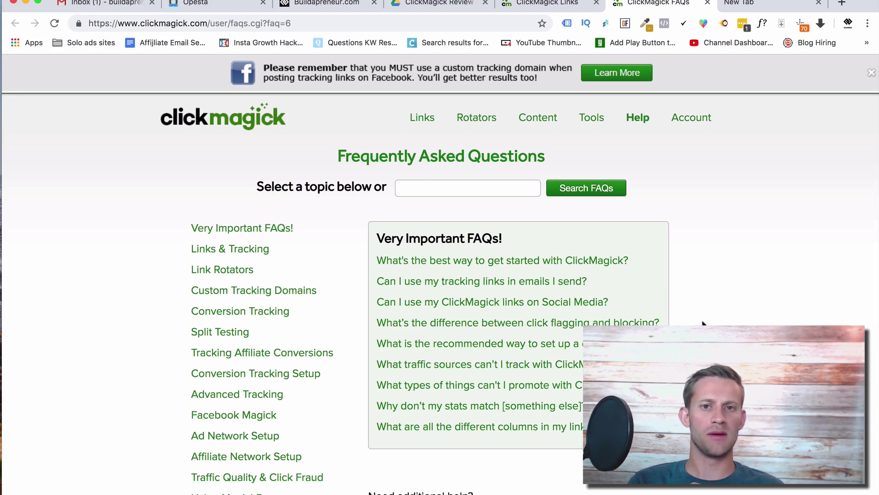
Return to the tracking links page and try to create a link with the form left blank.
{"action": "left_click", "coordinate": [421, 118]}
{"action": "scroll", "coordinate": [389, 338], "scroll_direction": "down", "scroll_amount": 1}
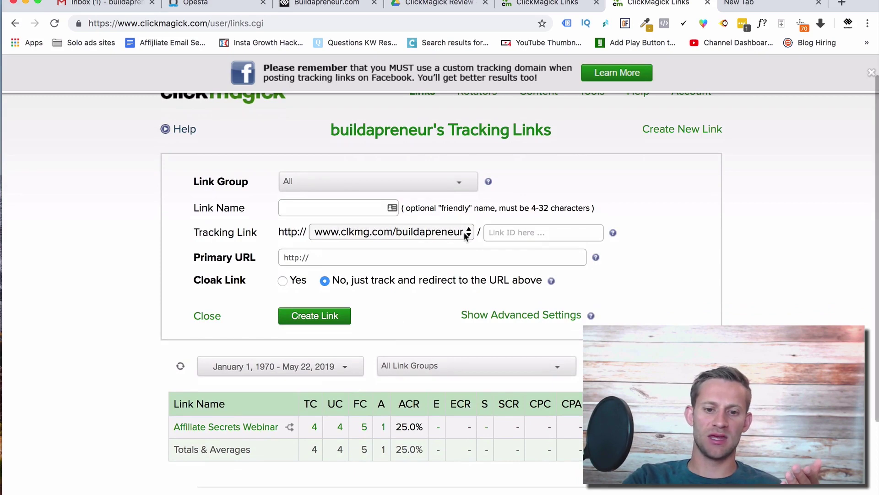
{"action": "scroll", "coordinate": [514, 235], "scroll_direction": "up", "scroll_amount": 1}
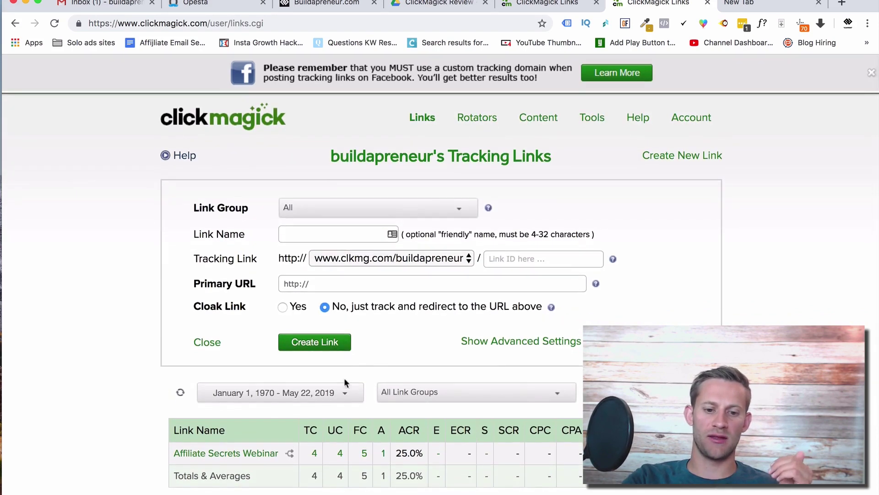
{"action": "left_click", "coordinate": [341, 341]}
{"action": "left_click", "coordinate": [437, 233]}
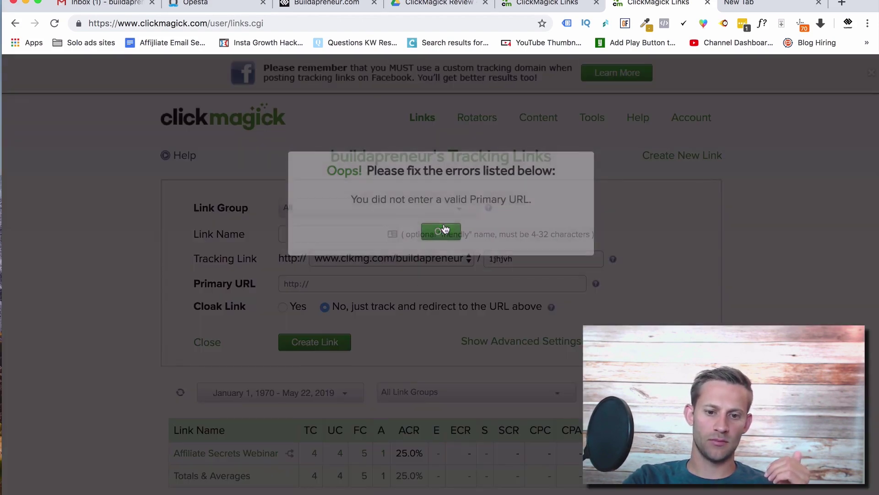
Set the new link's tracking domain to tracking.buildapreneur.com and replace its link ID with one based on the owner's first name.
{"action": "left_click_drag", "start_coordinate": [525, 259], "coordinate": [476, 258]}
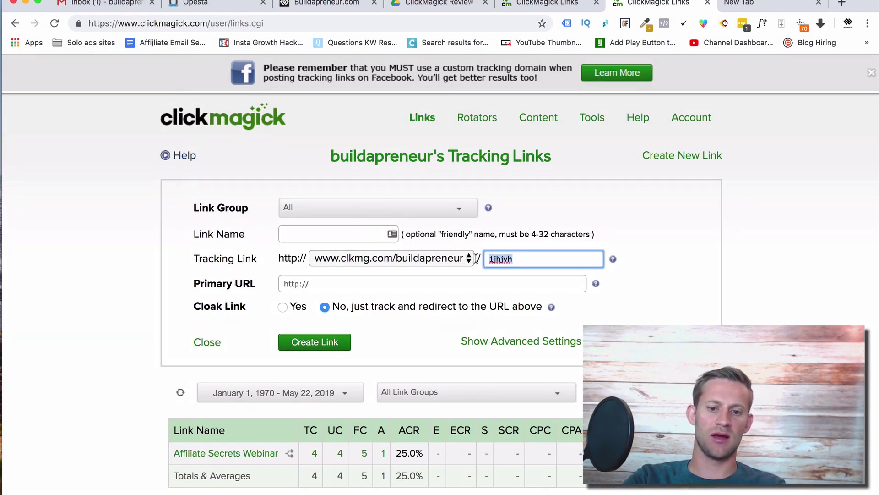
{"action": "left_click", "coordinate": [422, 259]}
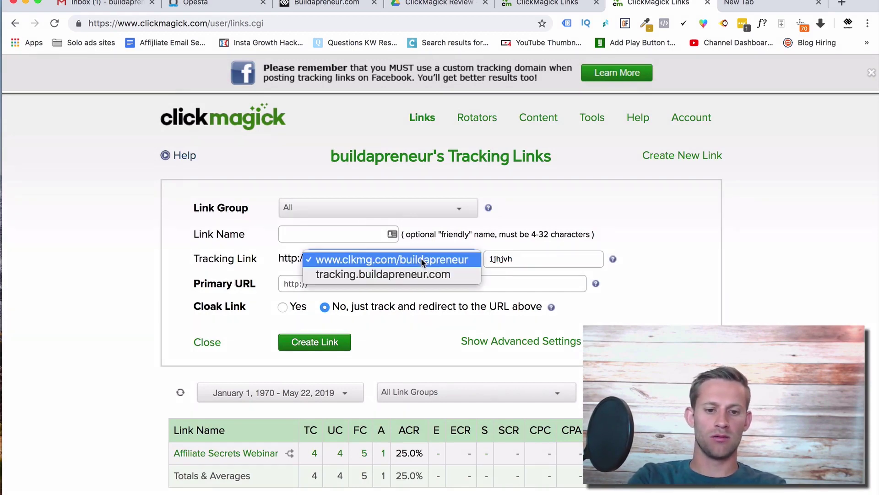
{"action": "left_click", "coordinate": [446, 272]}
{"action": "key", "text": "Tab"}
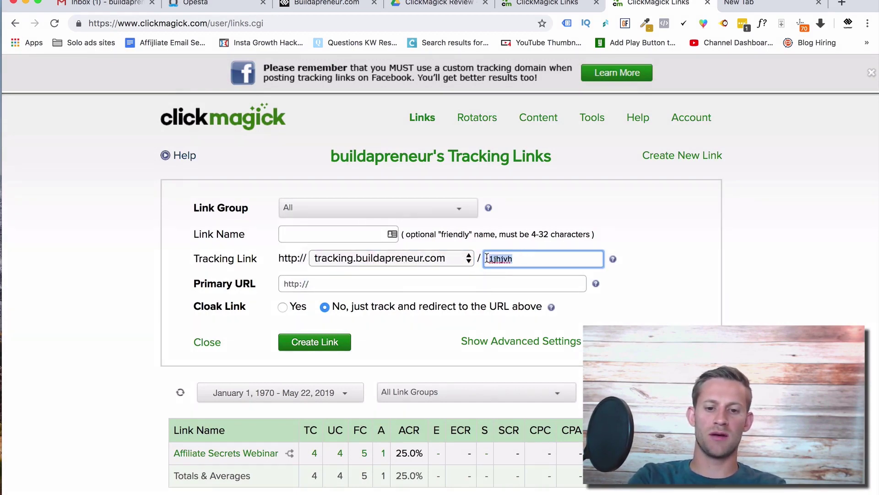
{"action": "type", "text": "spencxer"}
Replace the new link's primary URL with the owner's personal website address.
{"action": "left_click", "coordinate": [355, 281]}
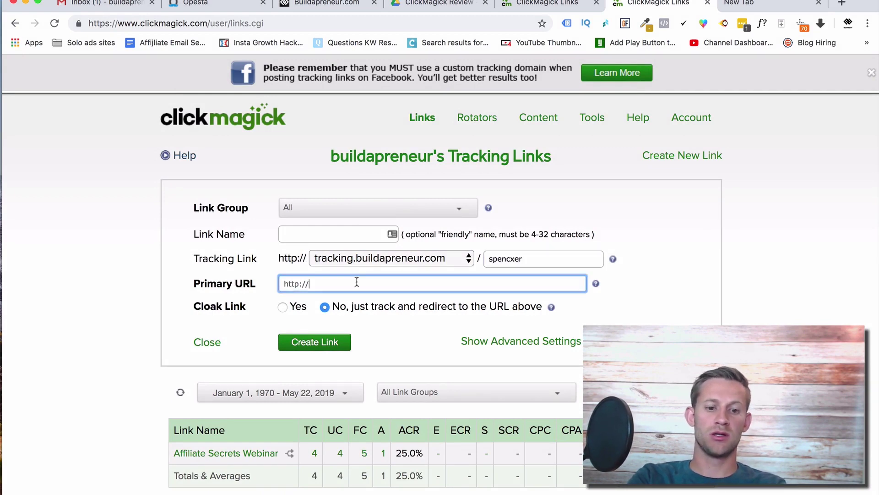
{"action": "key", "text": "super+a"}
{"action": "type", "text": "spencermecham.com"}
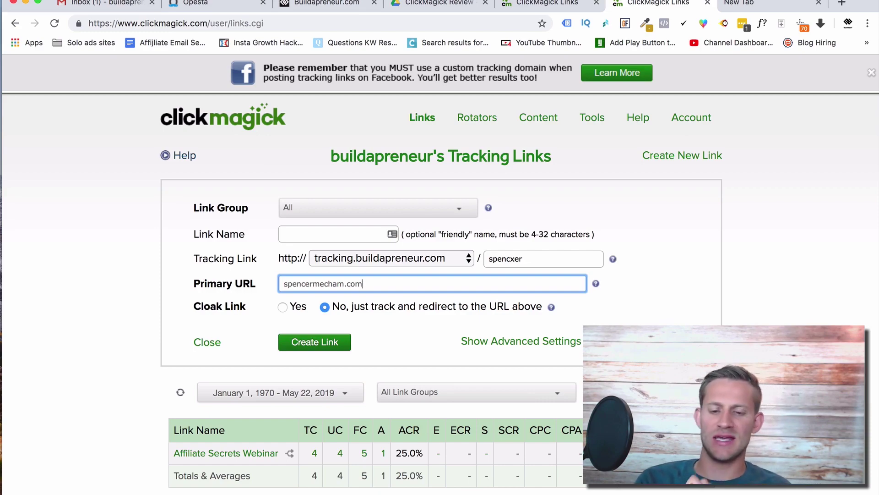
{"action": "scroll", "coordinate": [416, 356], "scroll_direction": "down", "scroll_amount": 3}
{"action": "scroll", "coordinate": [417, 356], "scroll_direction": "up", "scroll_amount": 4}
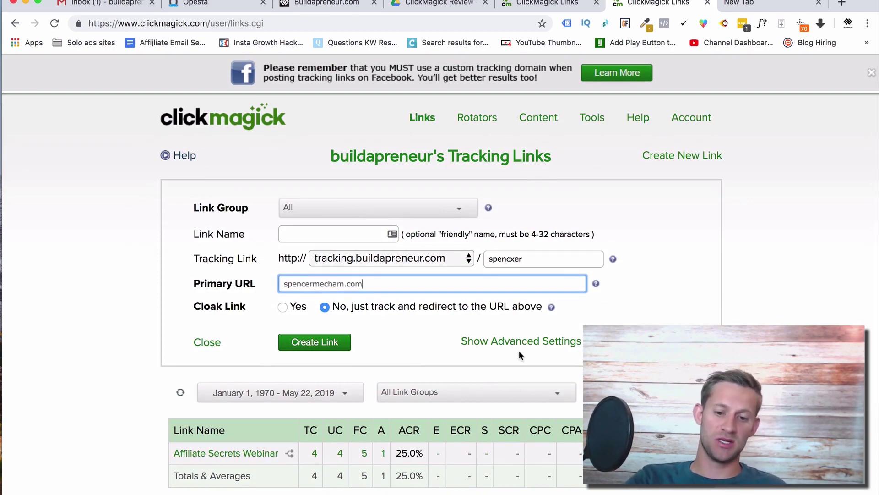
{"action": "scroll", "coordinate": [536, 287], "scroll_direction": "down", "scroll_amount": 2}
{"action": "scroll", "coordinate": [537, 287], "scroll_direction": "up", "scroll_amount": 2}
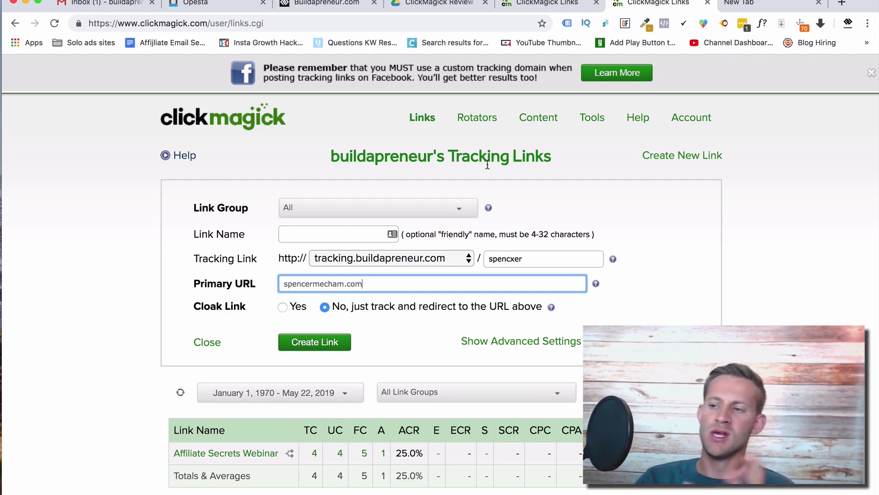
{"action": "scroll", "coordinate": [488, 166], "scroll_direction": "down", "scroll_amount": 2}
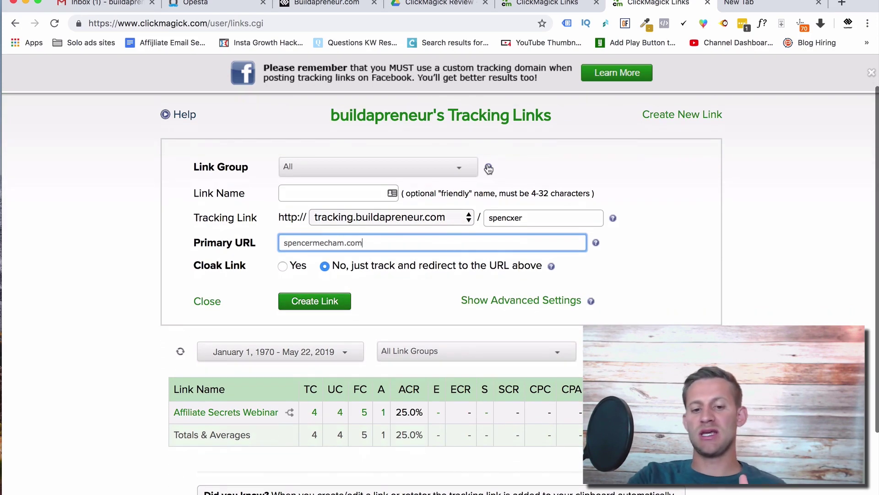